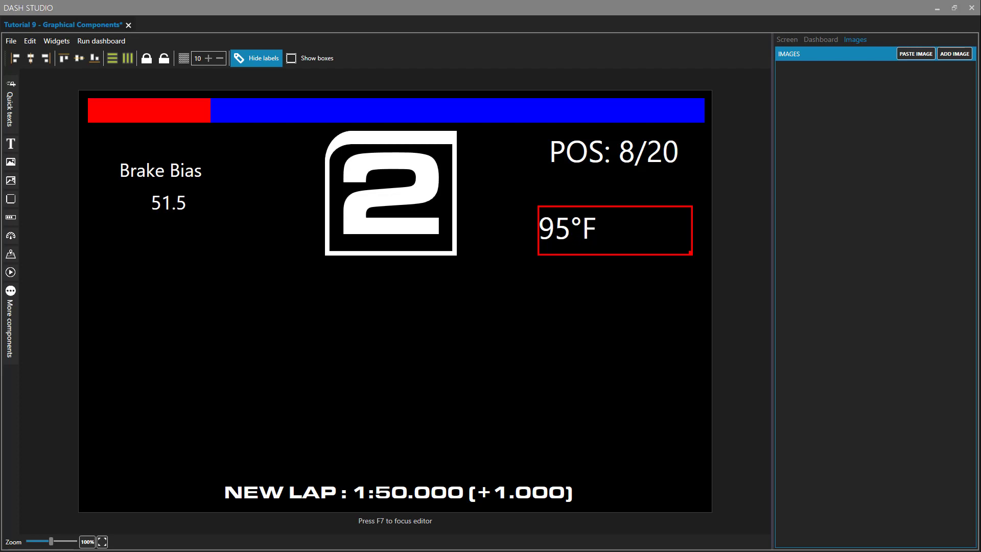
Add a rectangle below the gear logo with an OrangeRed border 8 thick.
left_click(14, 198)
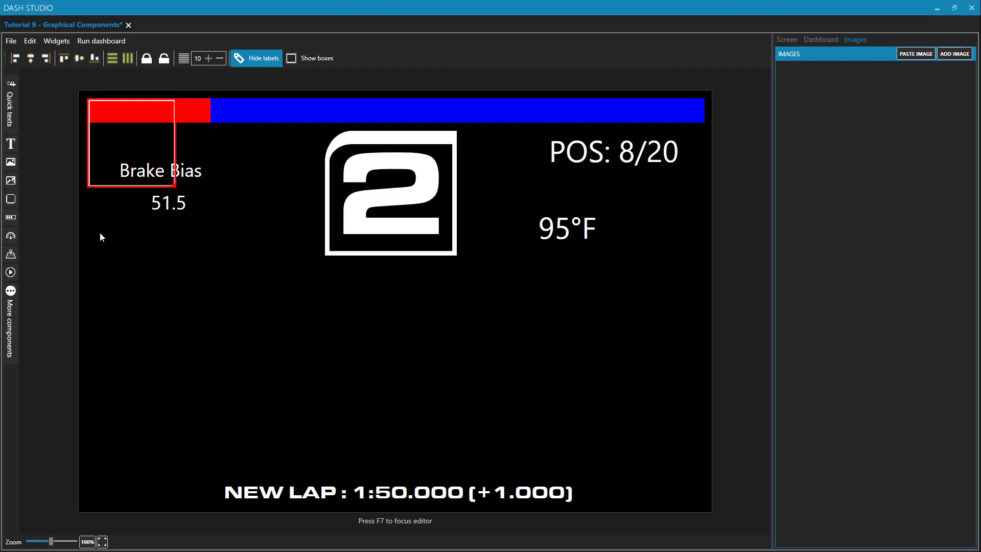
left_click_drag(93, 189, 281, 412)
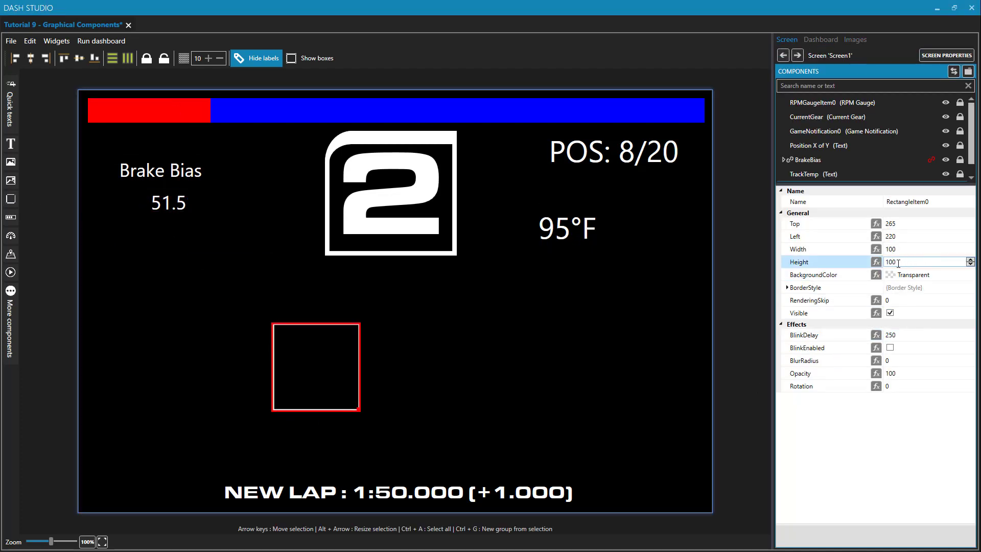
left_click(788, 287)
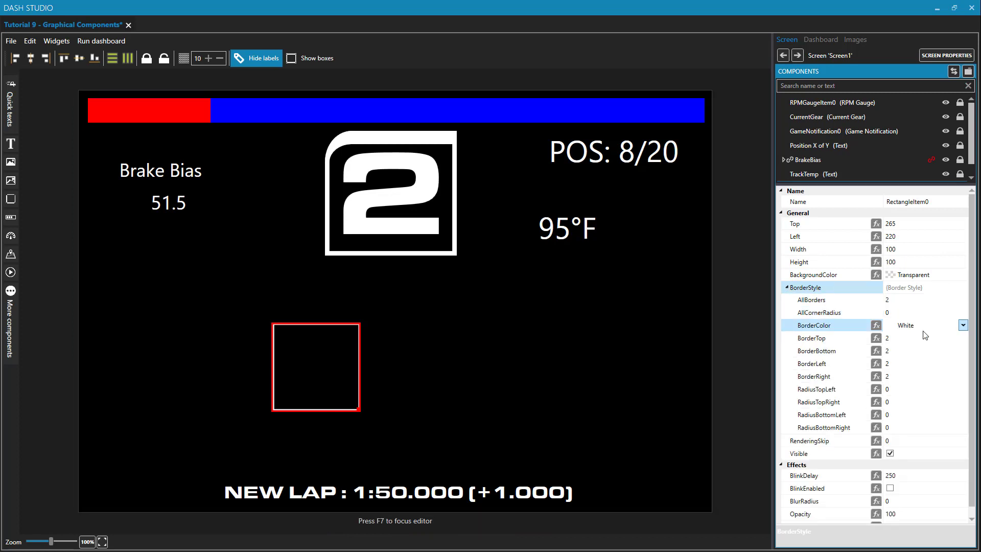
left_click(906, 304)
double_click(907, 305)
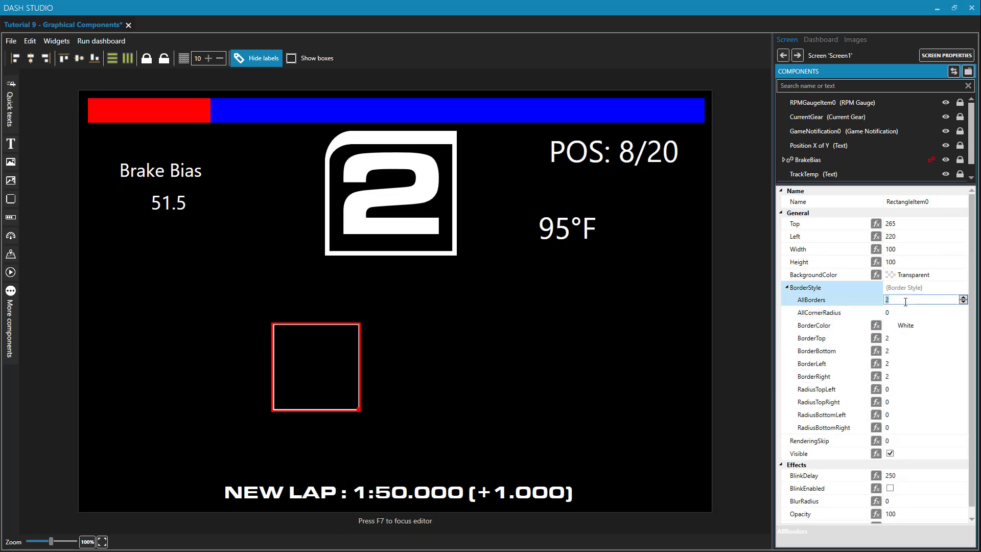
left_click(963, 298)
left_click(963, 298)
left_click(963, 299)
left_click(963, 299)
left_click(963, 298)
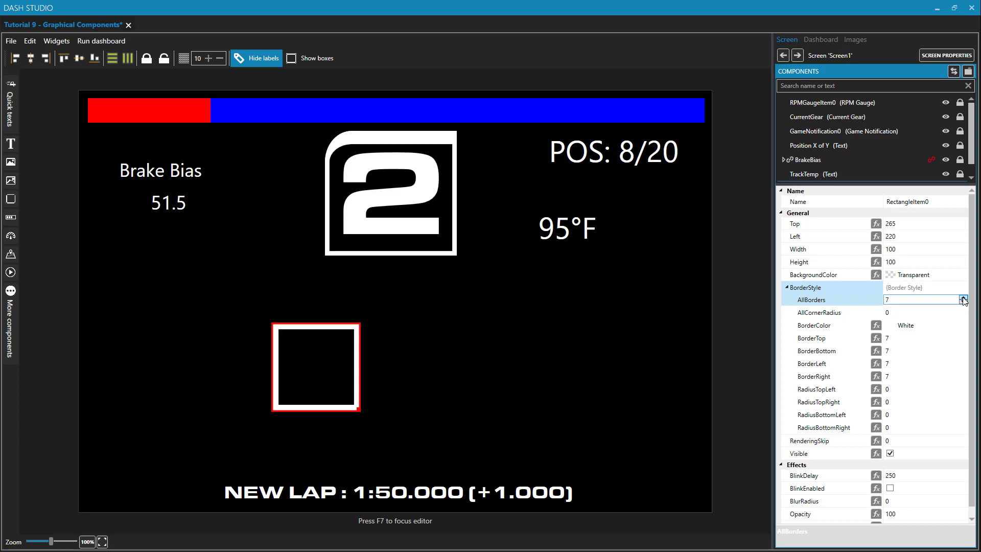
left_click(963, 298)
left_click(963, 325)
left_click(963, 325)
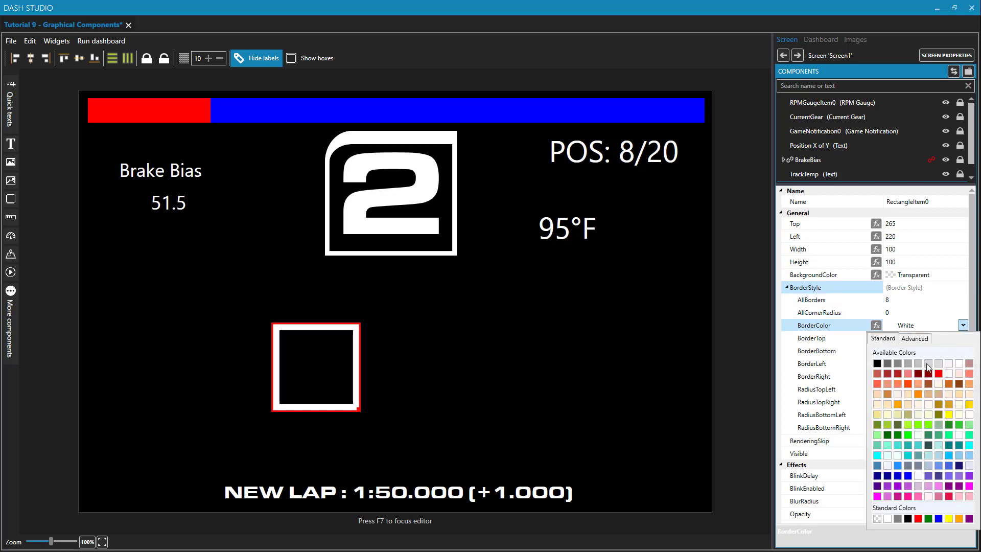
left_click(909, 382)
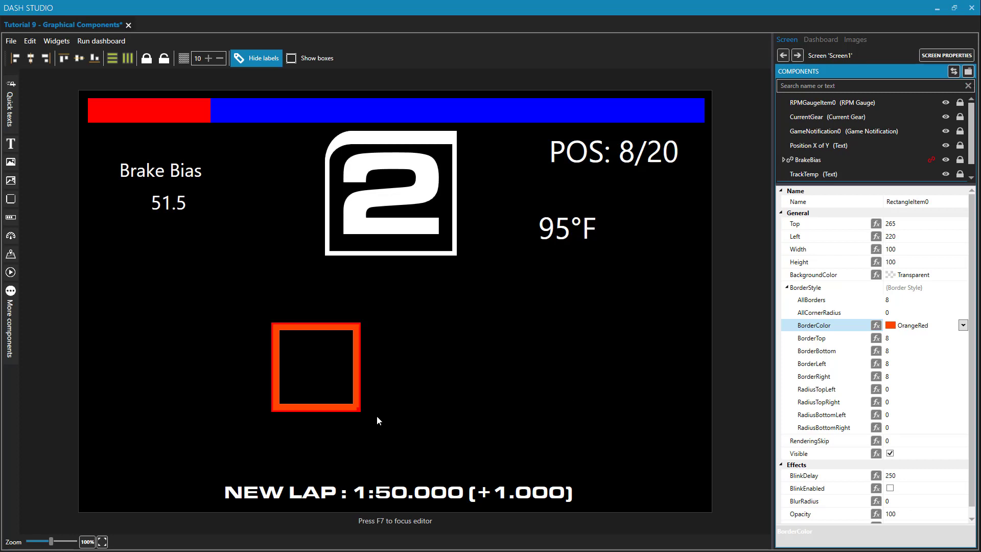
Drag-enlarge the orange-red rectangle to 219 by 160 and reselect it.
left_click_drag(360, 410, 463, 463)
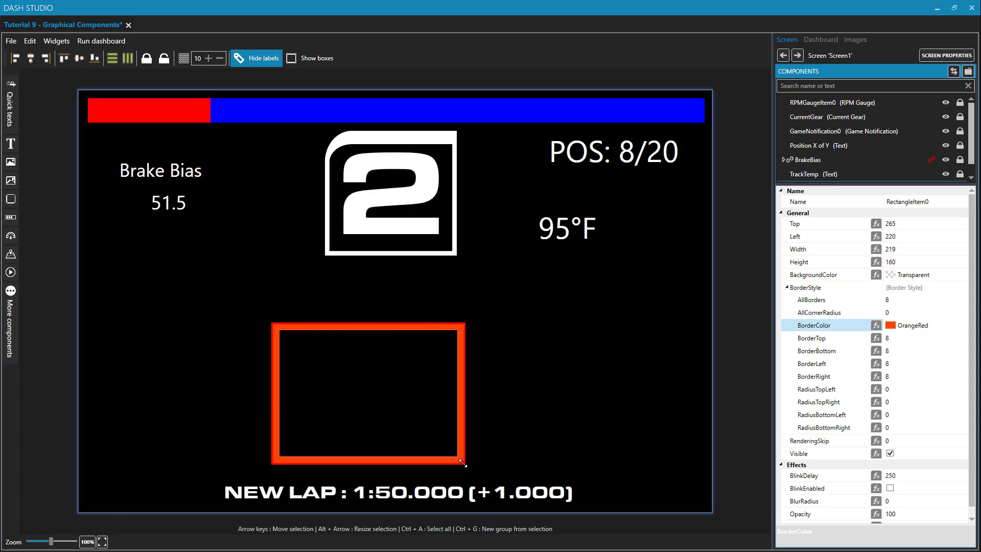
left_click(569, 237)
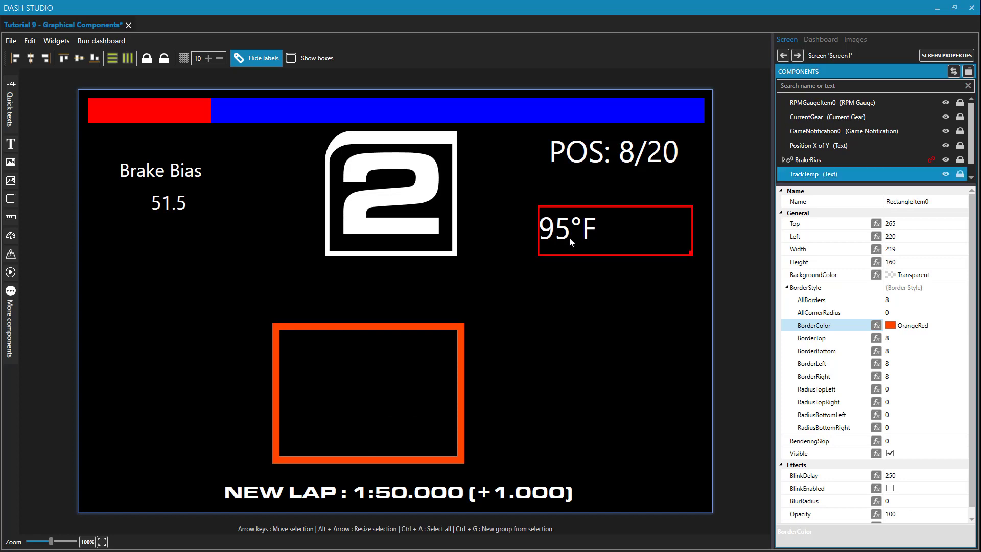
left_click(461, 344)
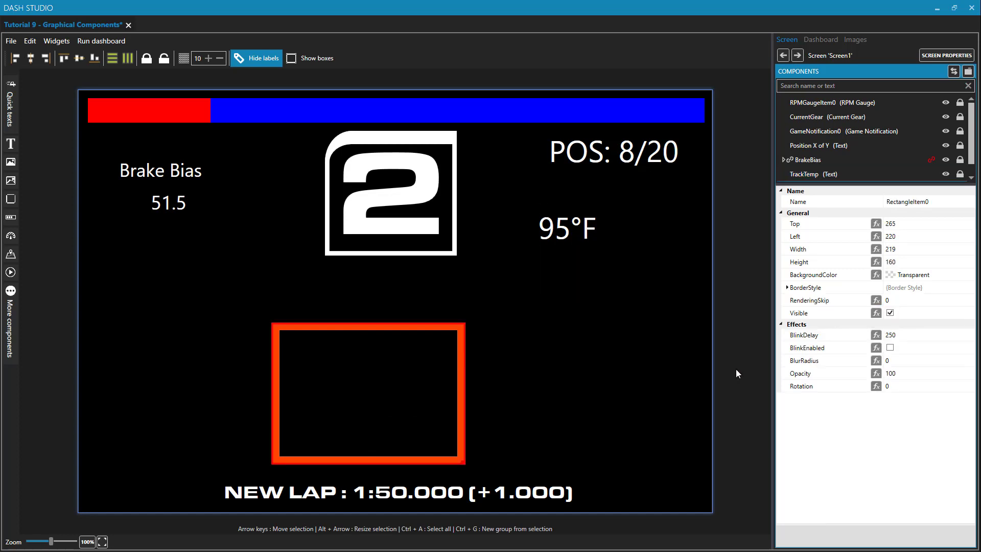
left_click(913, 263)
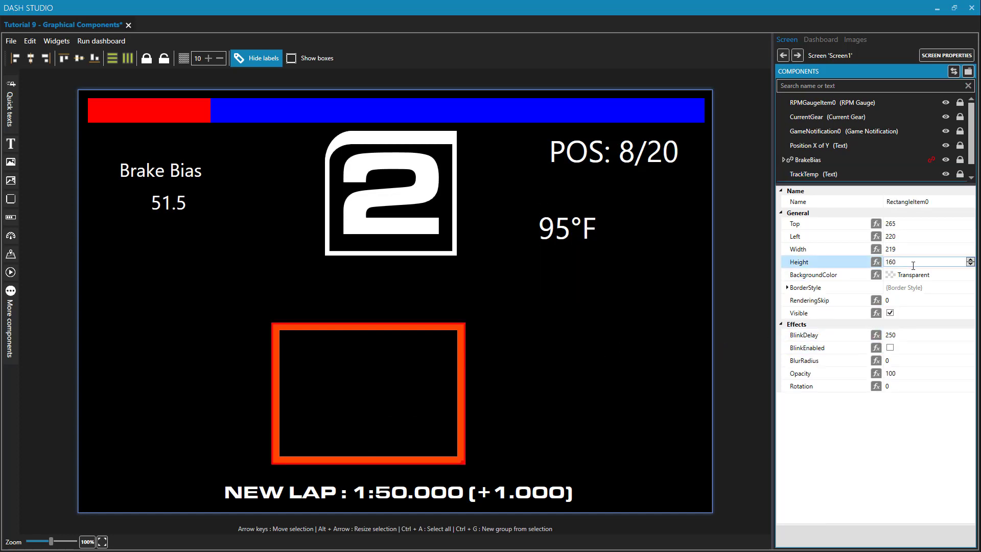
left_click(787, 288)
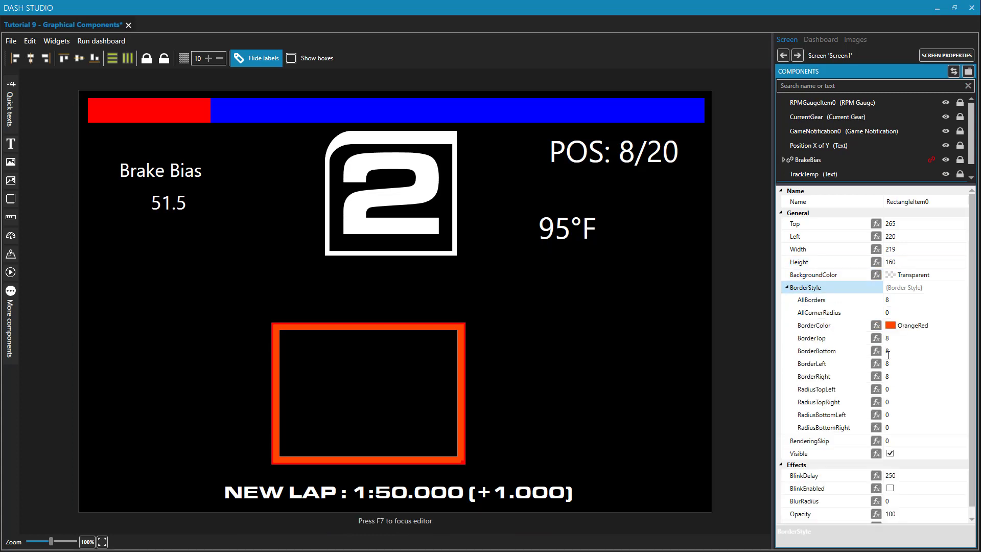
Enter 200 for both the rectangle's Width and Height.
left_click(909, 249)
type("2000")
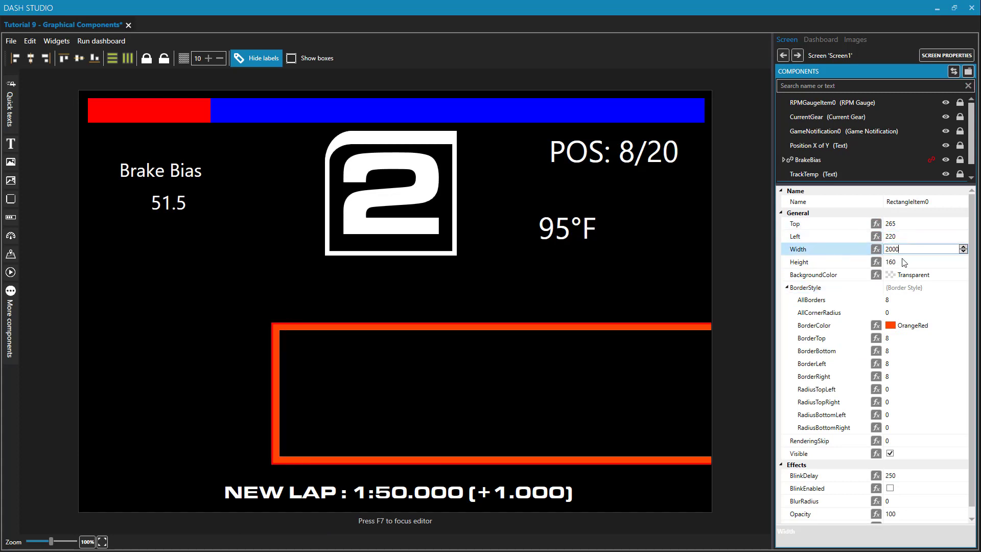
key("Tab")
type("200")
left_click(910, 248)
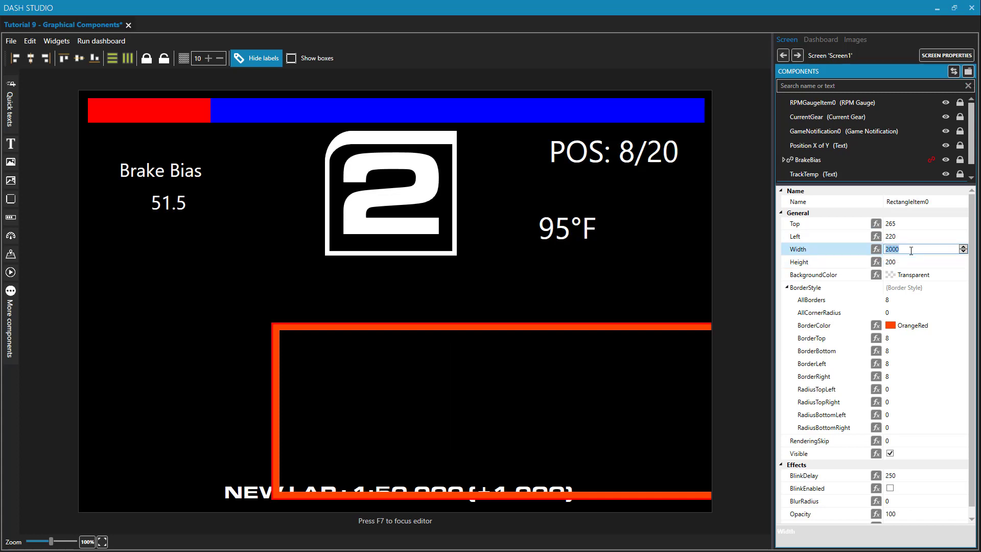
key("BackSpace")
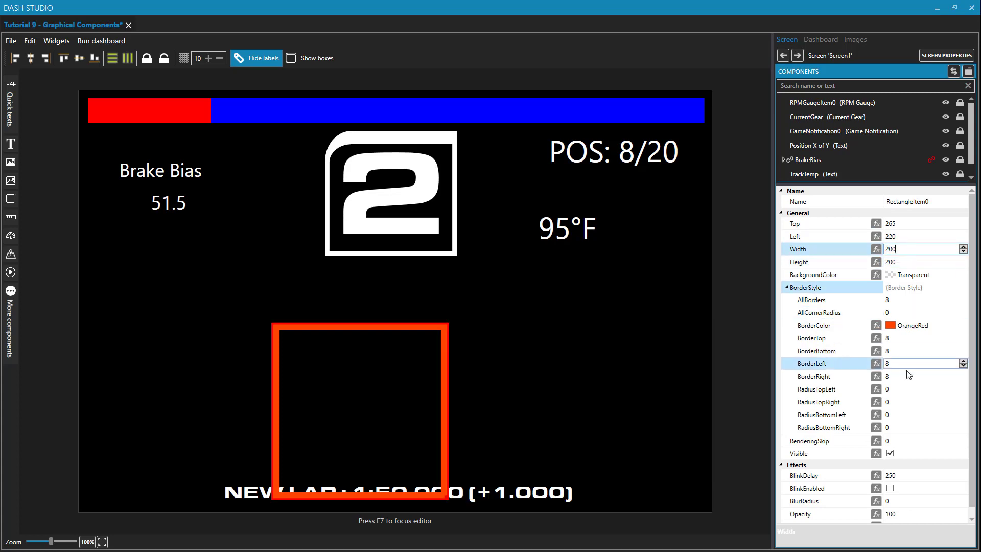
Set corner radius 100, centre the shape under the logo, then reduce radius to 48.
left_click(900, 312)
type("100")
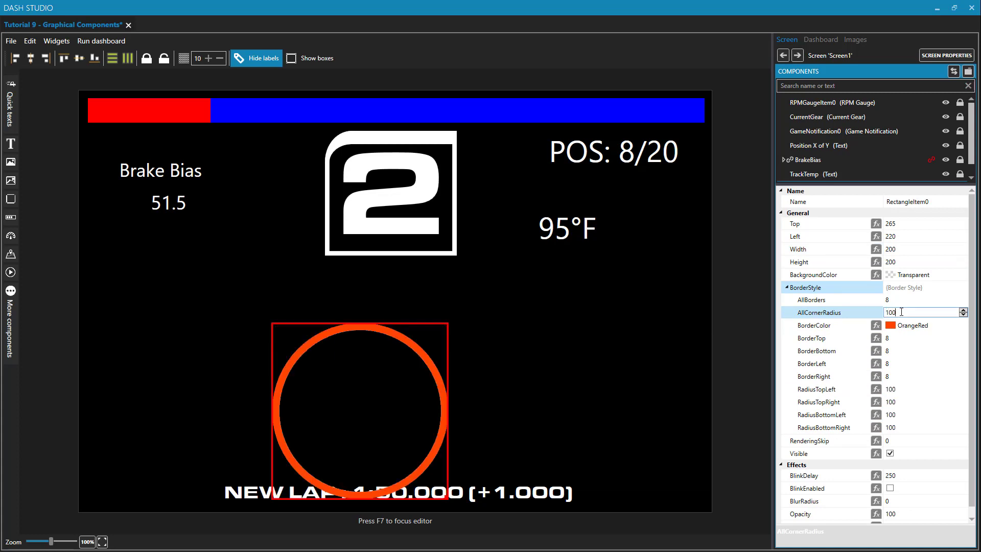
left_click_drag(419, 360, 458, 324)
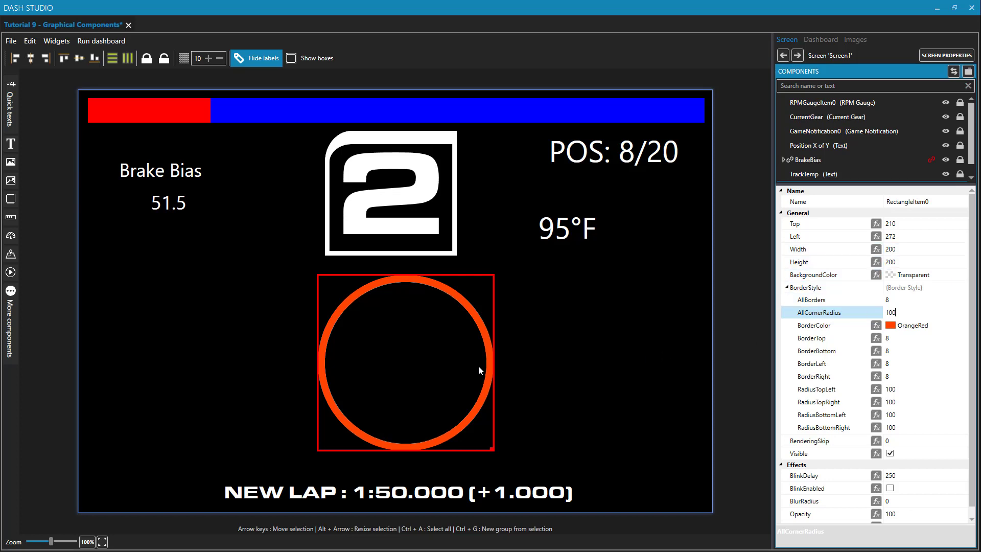
left_click_drag(490, 367, 489, 380)
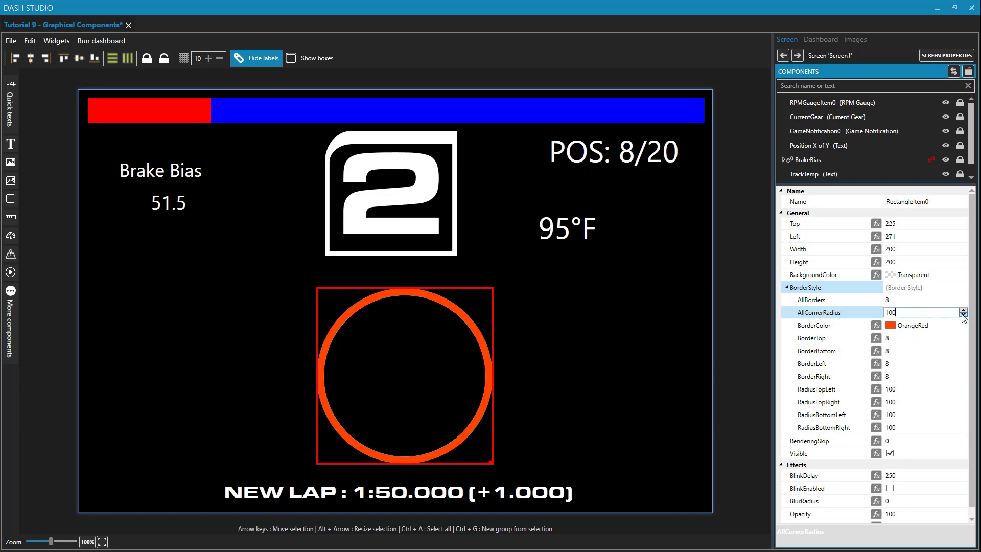
left_click(963, 315)
left_click_drag(963, 315, 963, 316)
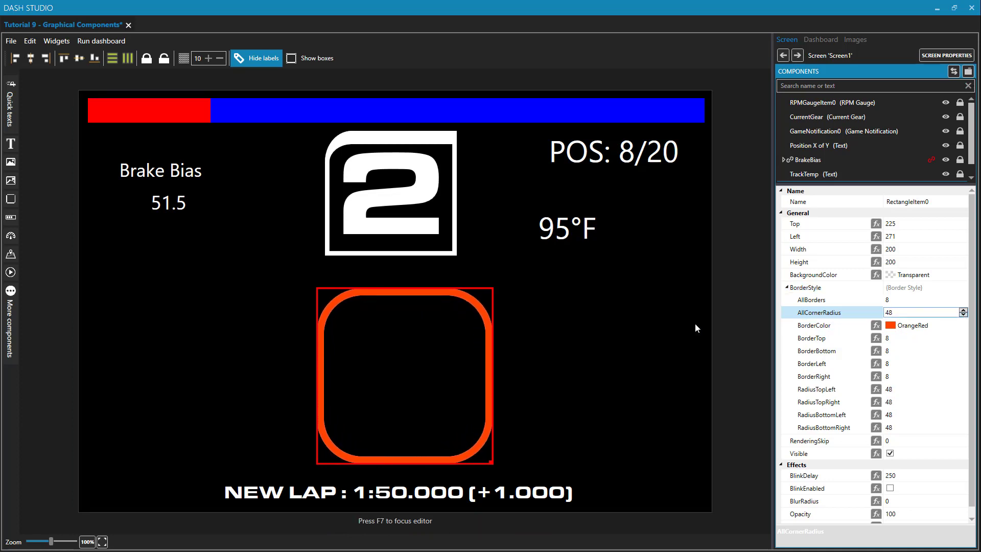
left_click(573, 226)
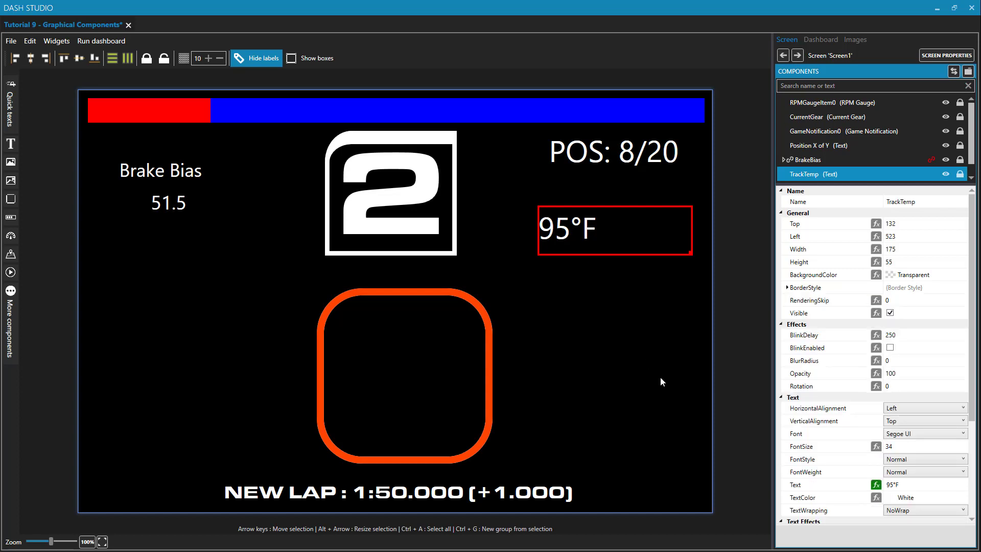
Delete the rounded square and place a 100 by 100 image component below the gear logo.
left_click(488, 376)
key("Delete")
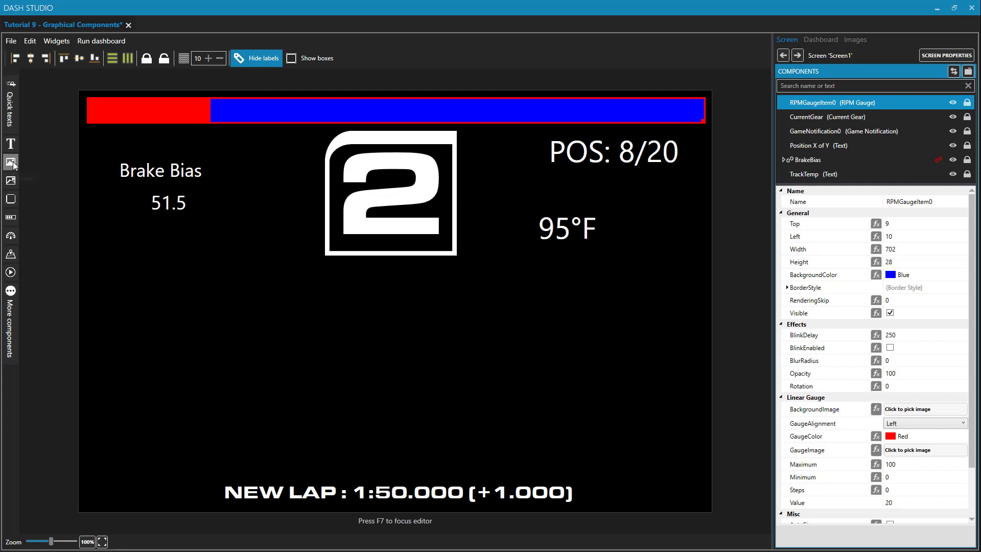
left_click_drag(13, 162, 376, 376)
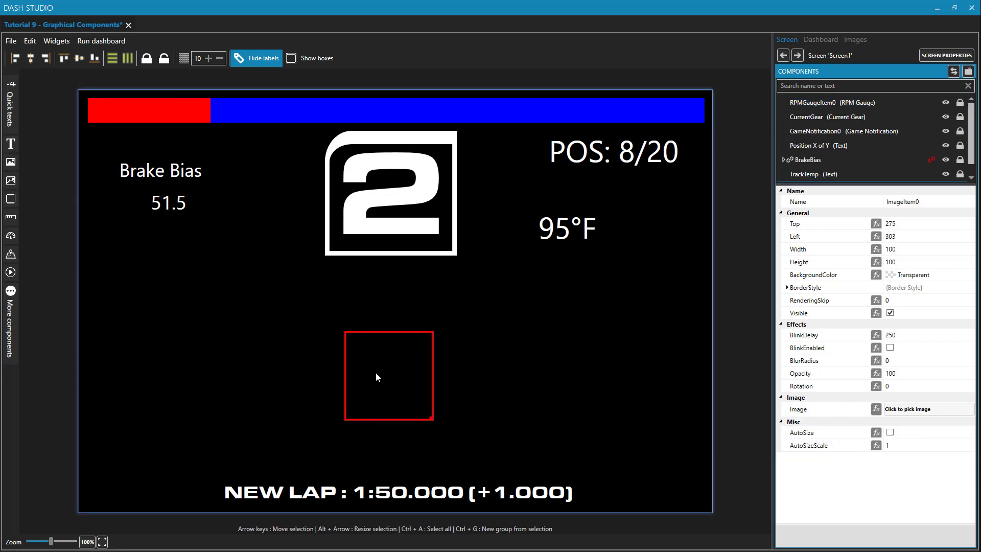
left_click(905, 412)
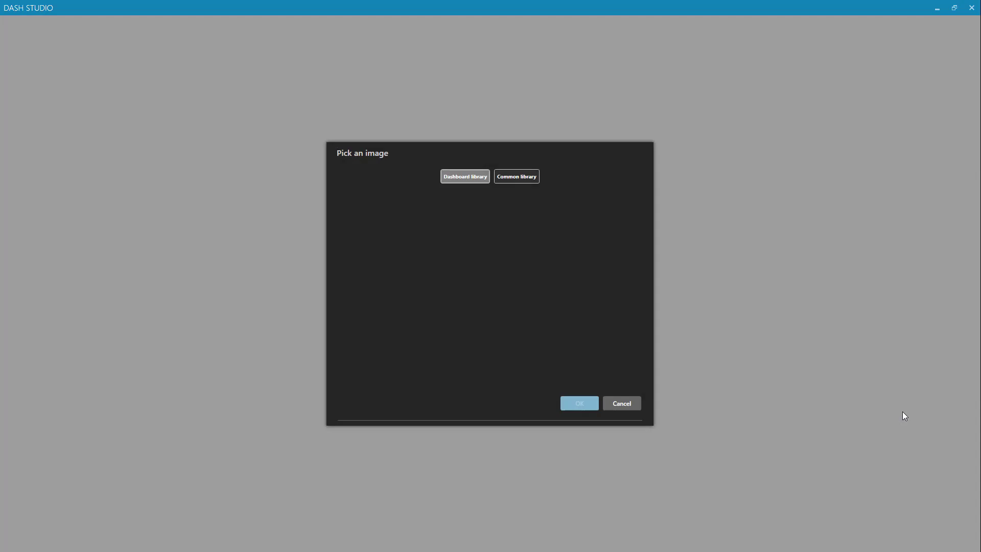
left_click(521, 180)
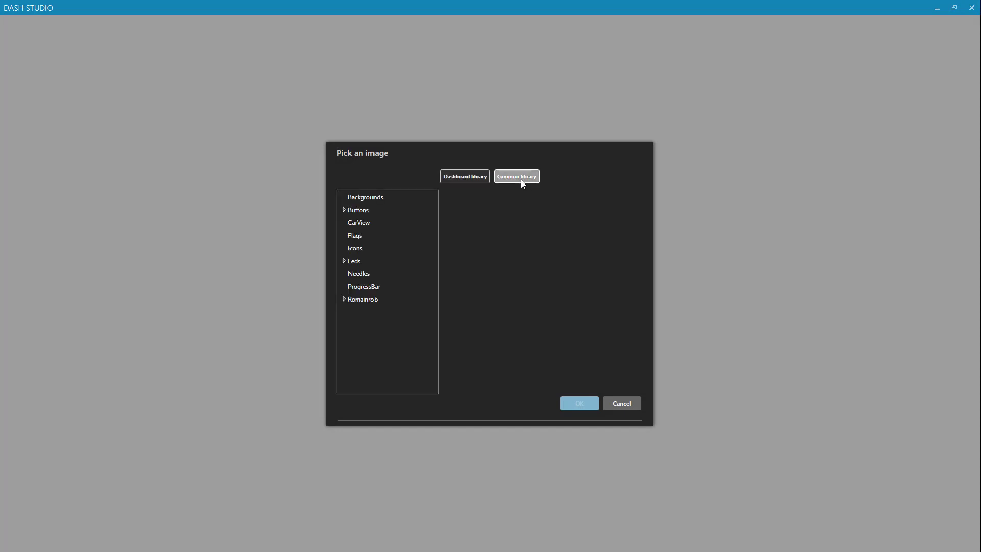
left_click(361, 236)
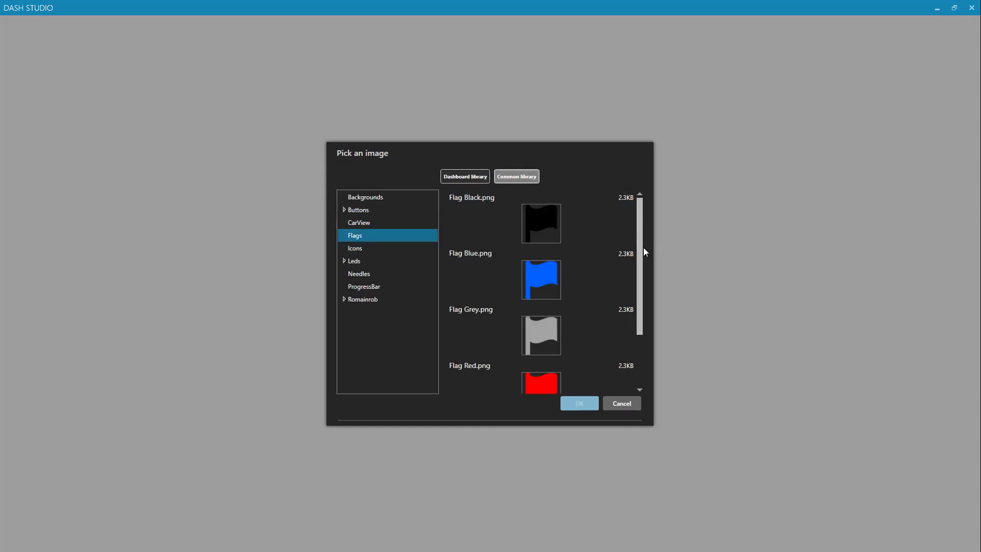
scroll(644, 251, "down", 3)
scroll(624, 225, "up", 3)
scroll(633, 280, "down", 1)
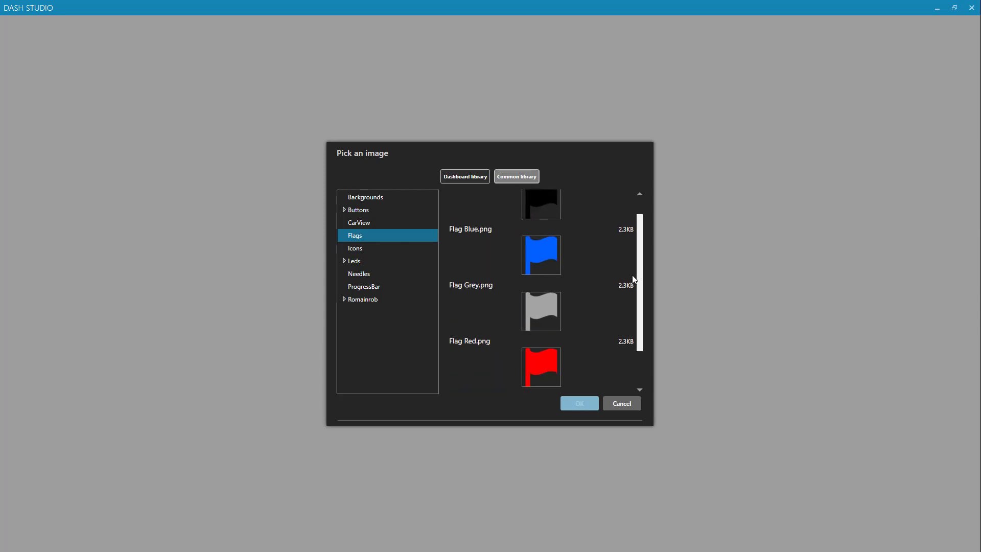
scroll(634, 279, "up", 1)
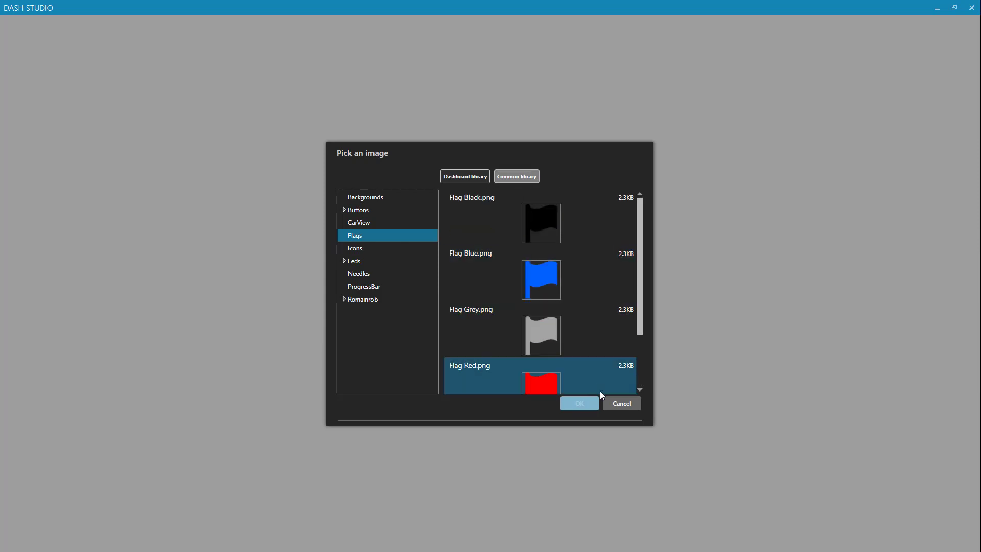
left_click(622, 403)
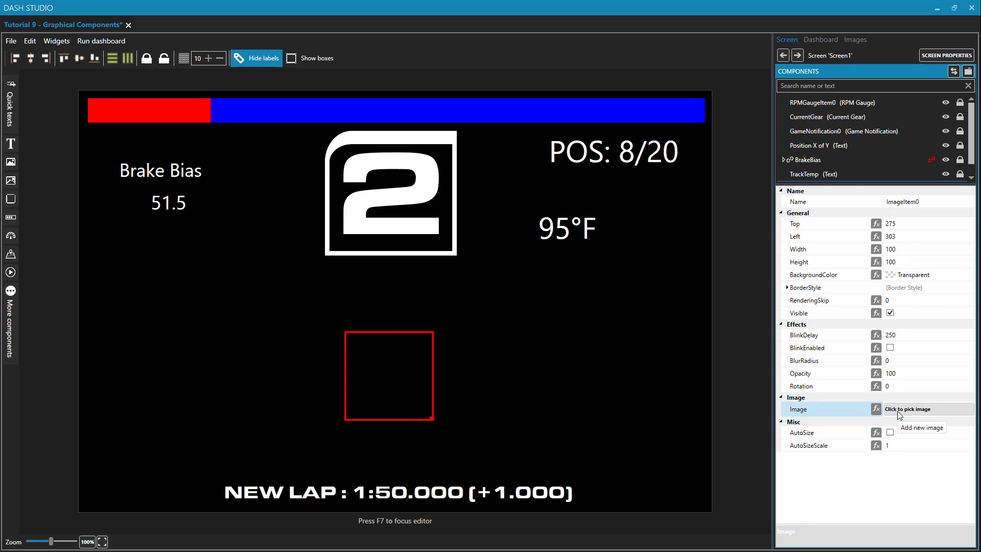
Show the dashboard's Images library, which is still empty.
left_click(859, 39)
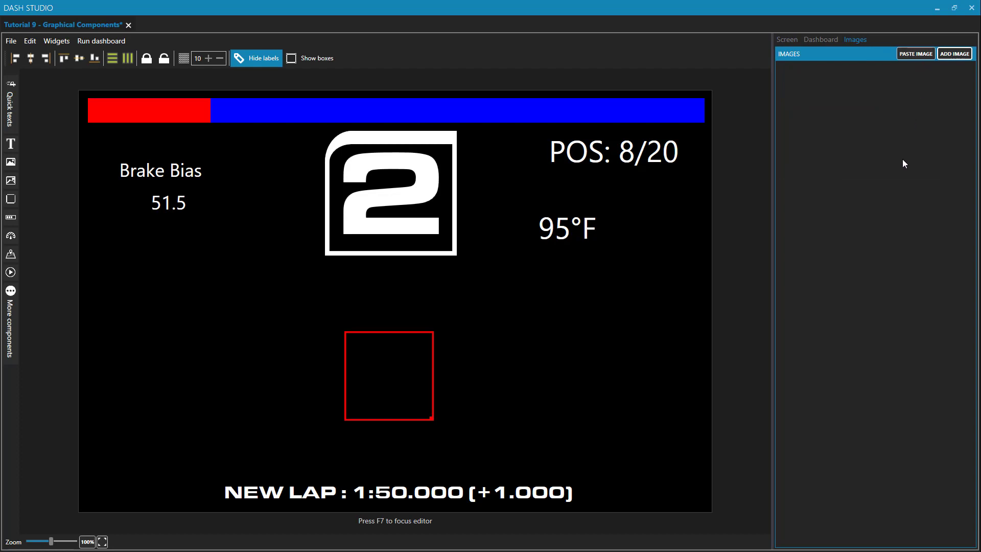
Import FuelRed.png, FuelWhite.png and PorscheLogo.png from the Tutorial 8 folder.
left_click(950, 53)
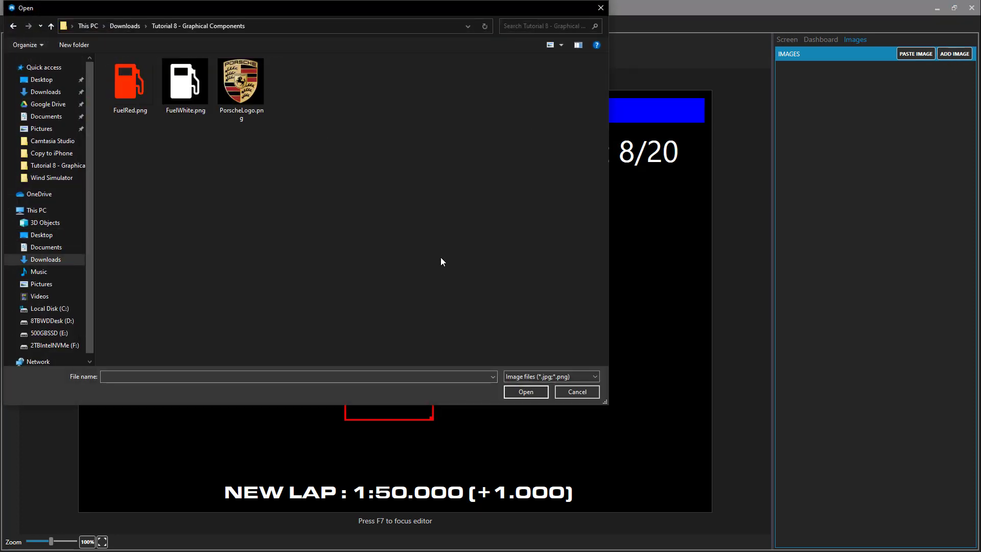
double_click(124, 85)
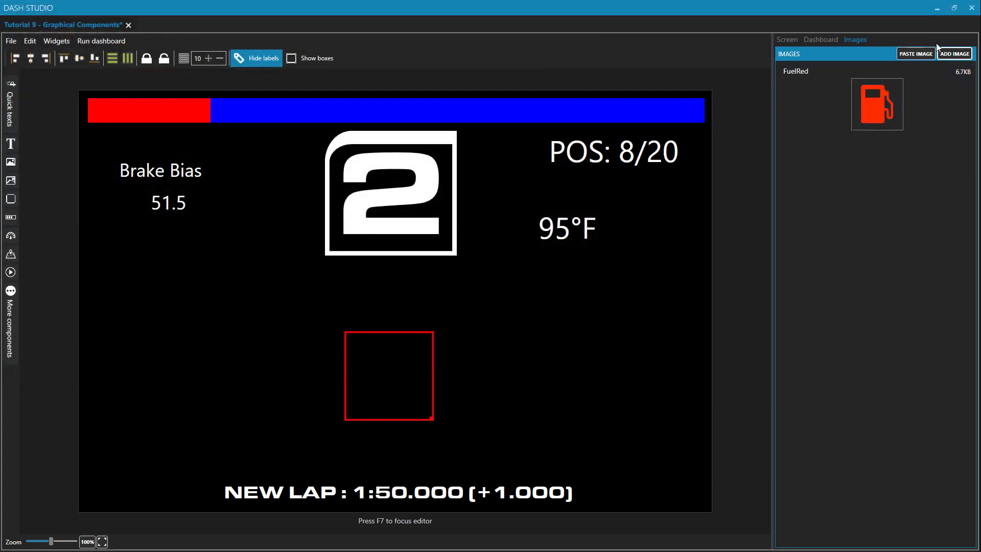
left_click(945, 54)
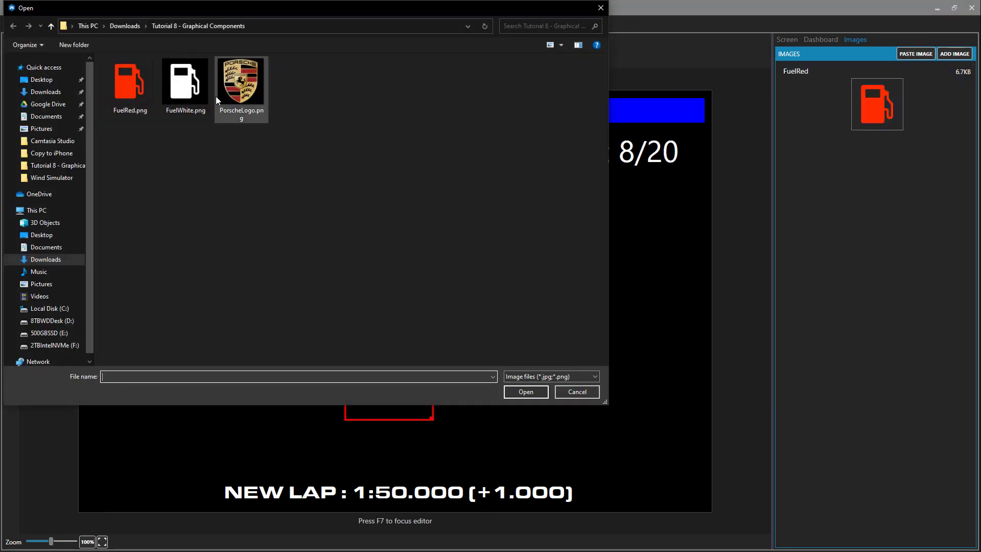
double_click(184, 85)
left_click(954, 53)
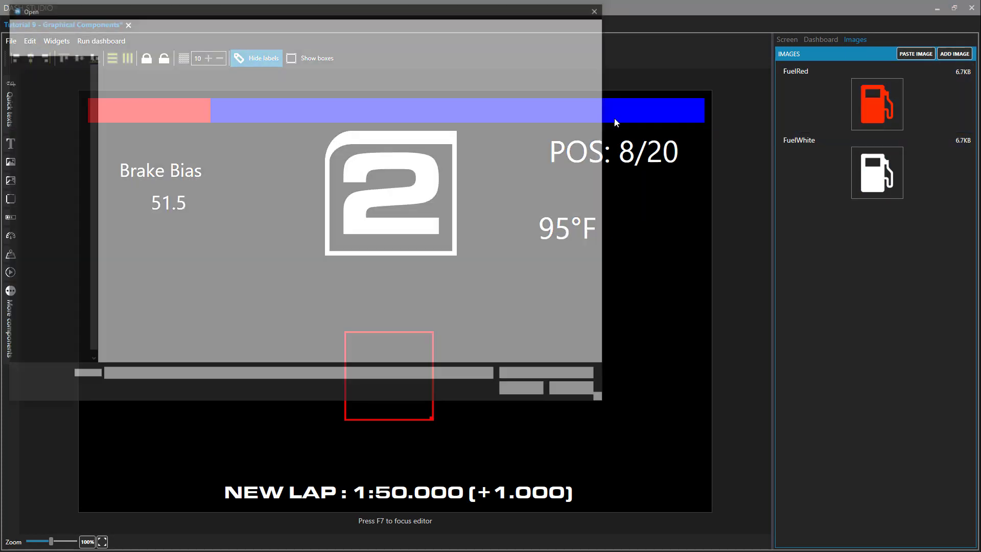
left_click(241, 97)
double_click(241, 97)
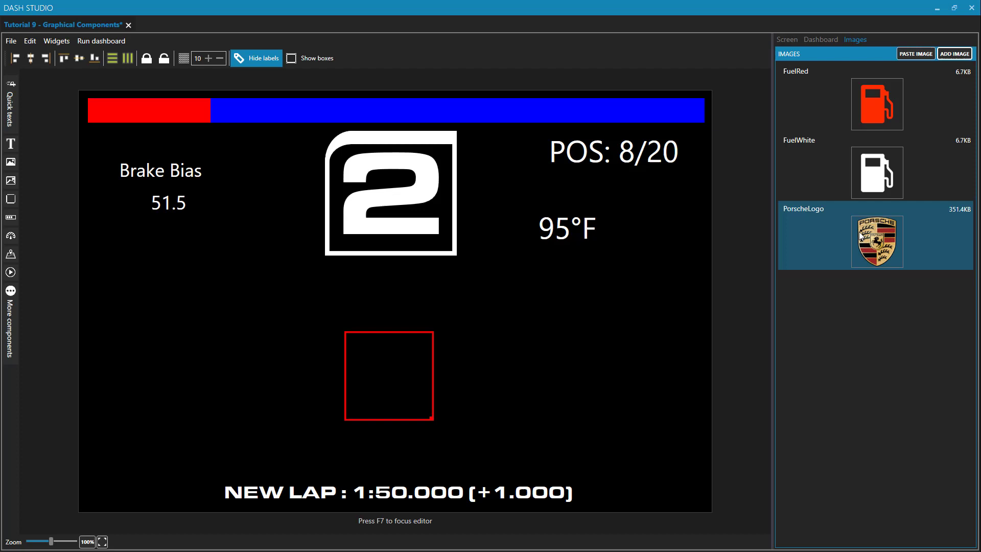
Assign PorscheLogo from the Dashboard library as ImageItem0's Image.
left_click(795, 39)
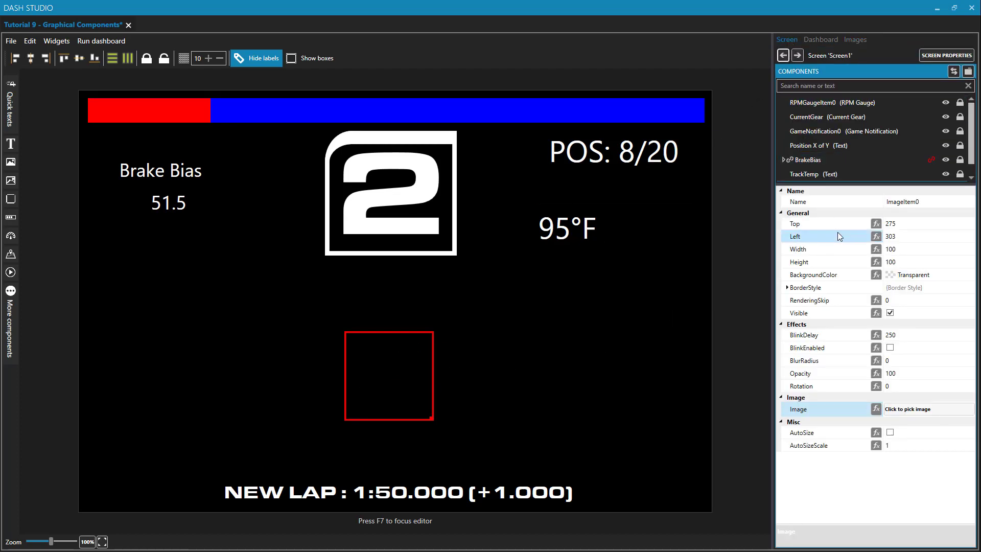
scroll(851, 153, "down", 1)
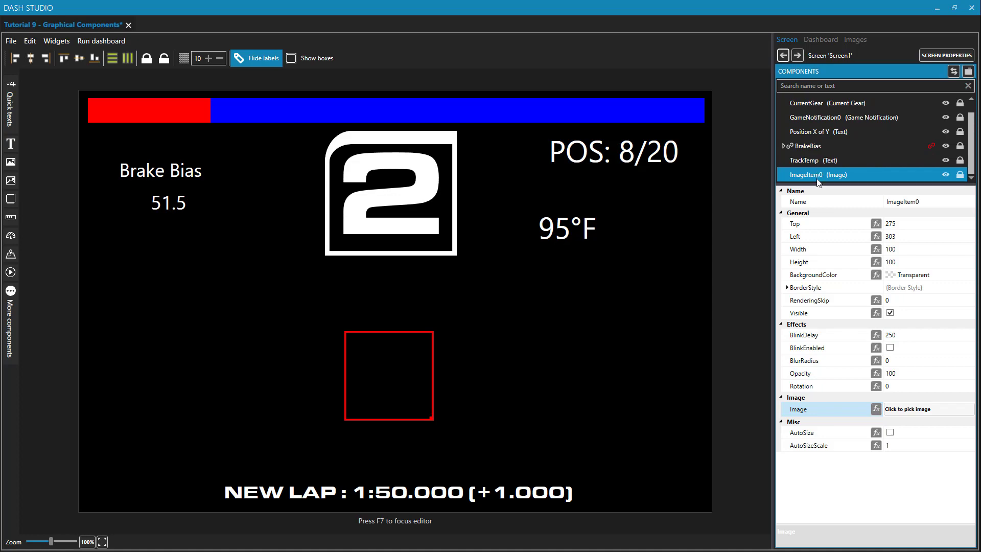
left_click(912, 409)
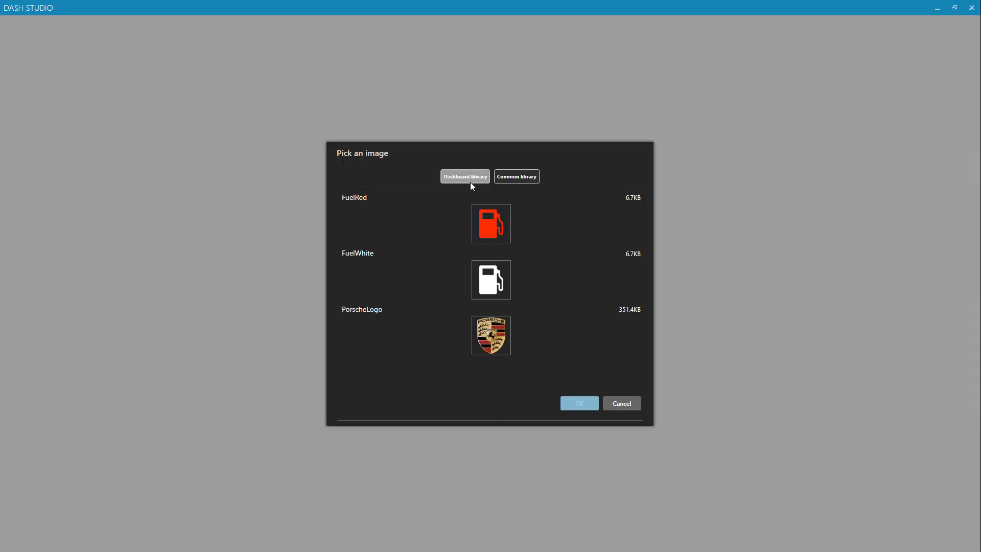
key("Down")
key("Down")
key("Down")
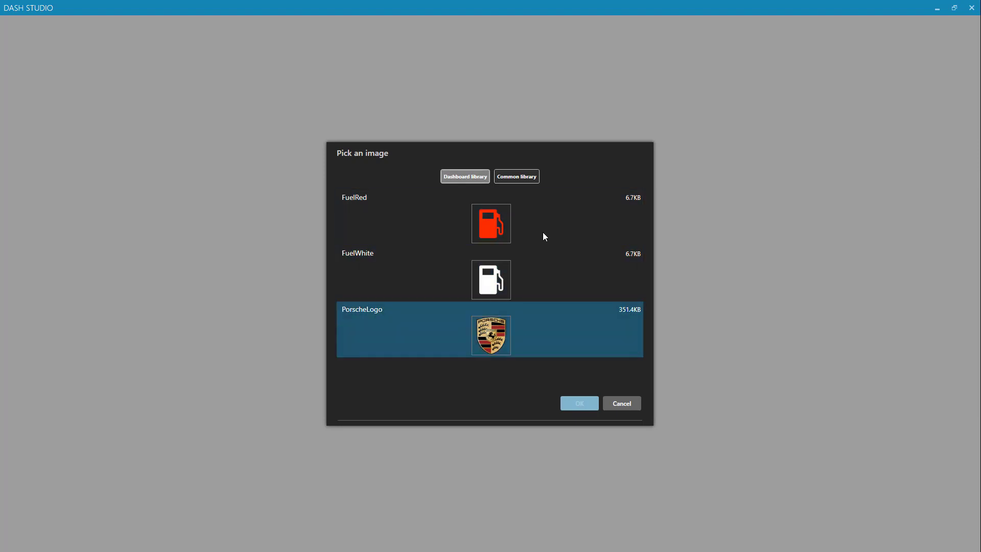
left_click(488, 340)
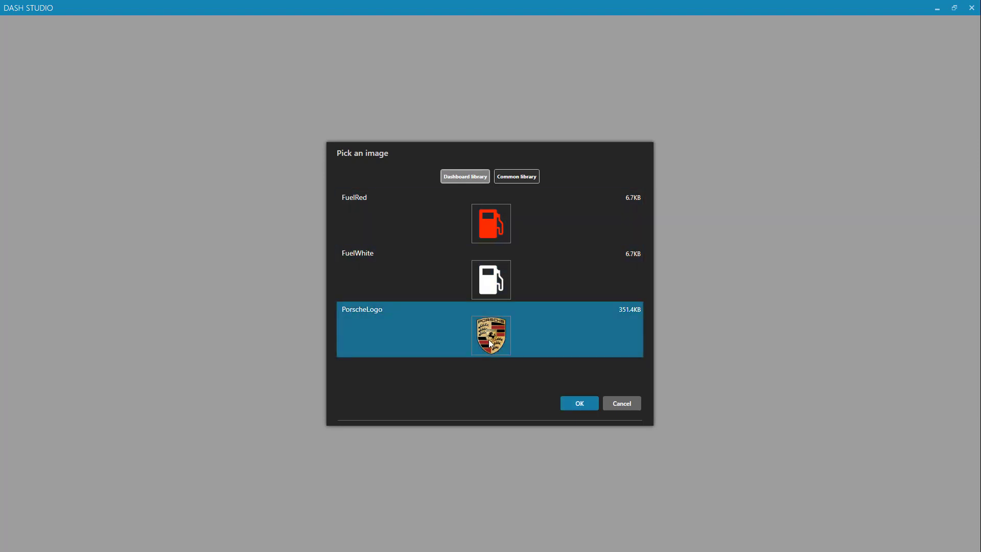
left_click(587, 406)
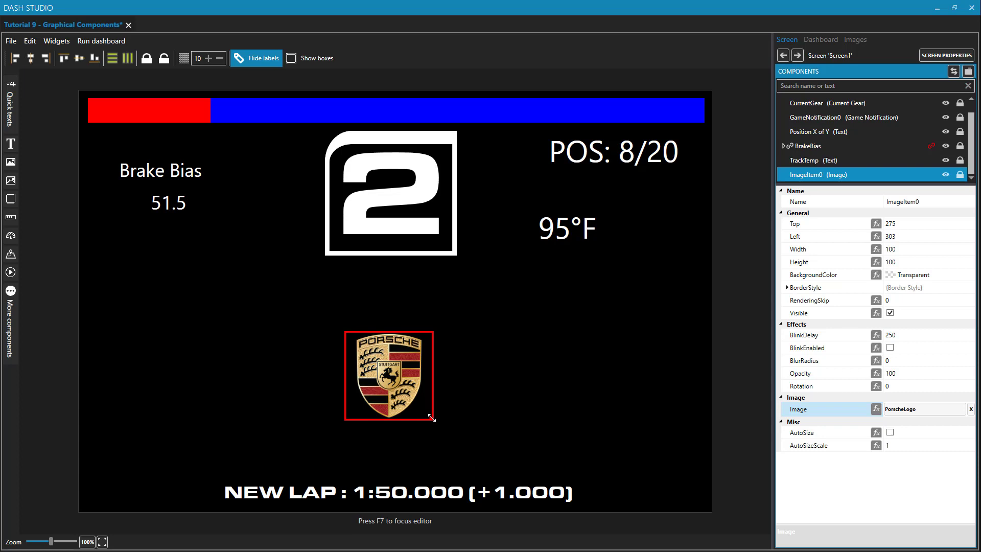
Enlarge the Porsche logo image to 142 by 149 and move it up-left.
left_click_drag(431, 418, 442, 444)
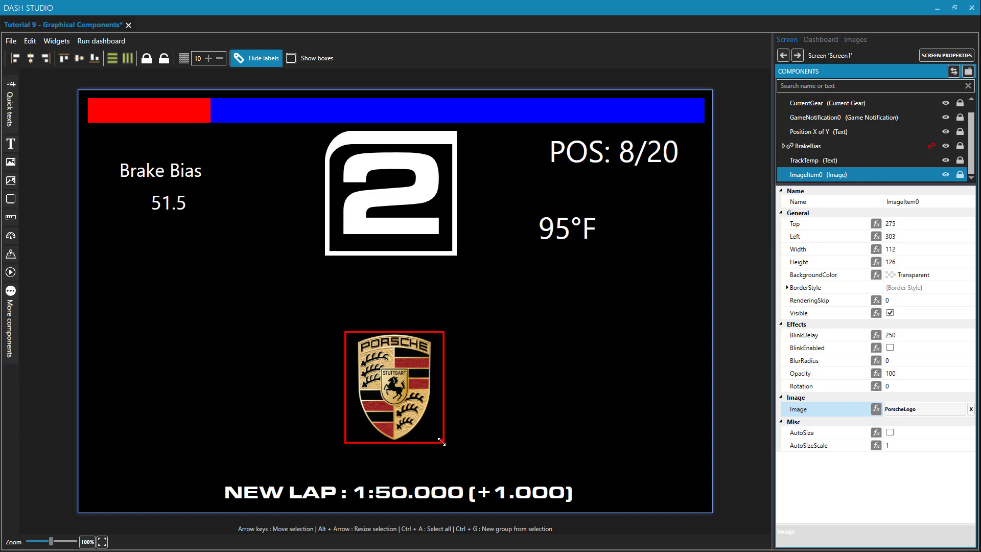
key("Escape")
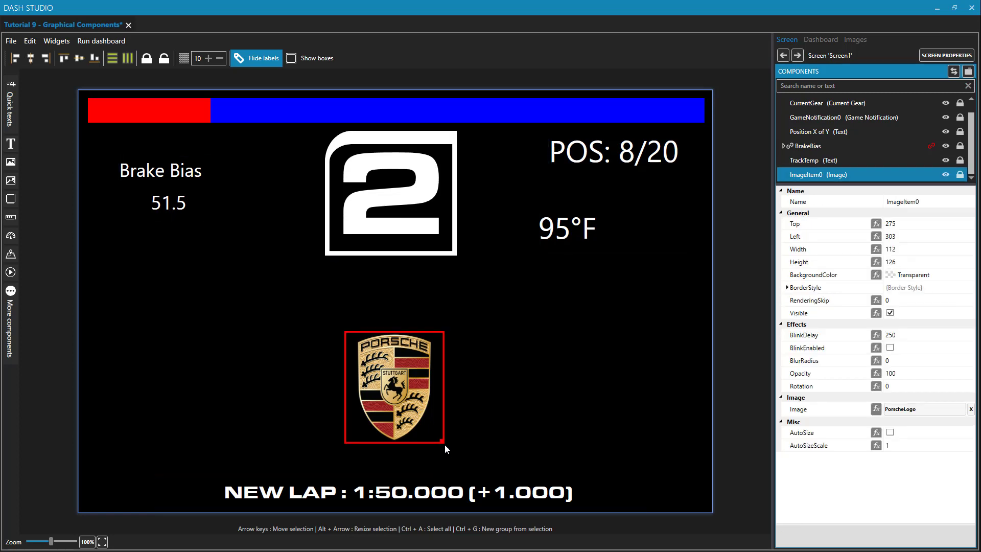
left_click_drag(445, 445, 470, 462)
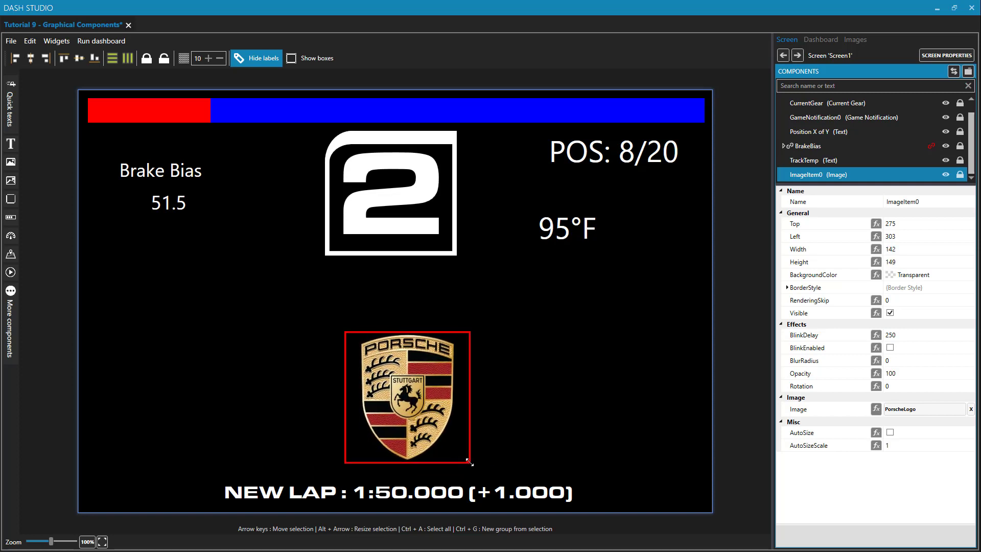
left_click_drag(418, 390, 411, 369)
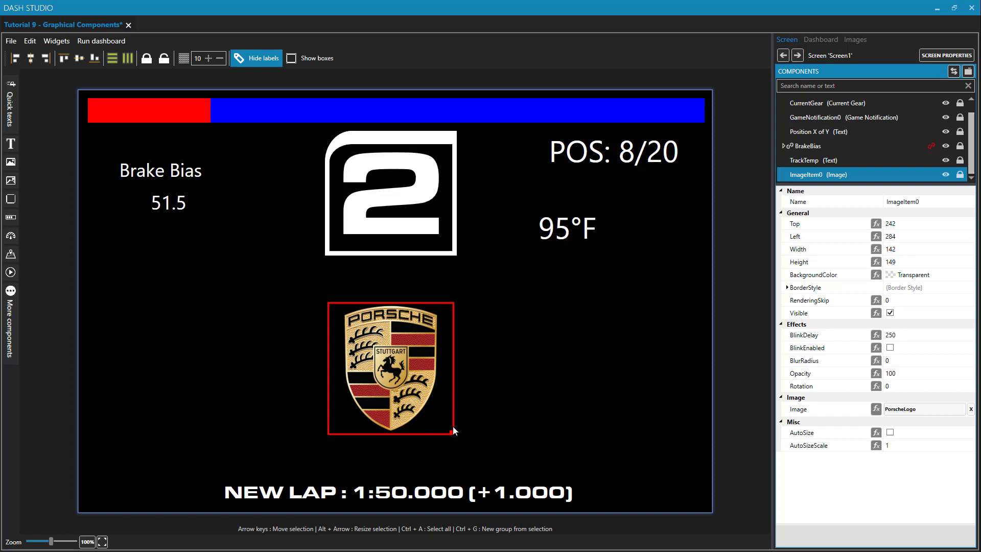
left_click(914, 261)
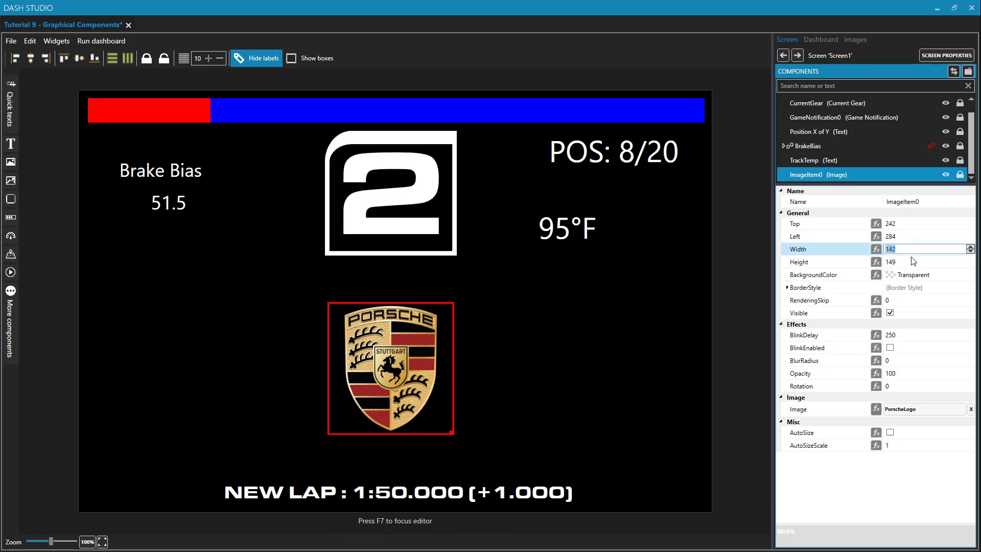
left_click(915, 249)
Rename the logo component to PorscheLogo and raise it to Top 212.
left_click(928, 202)
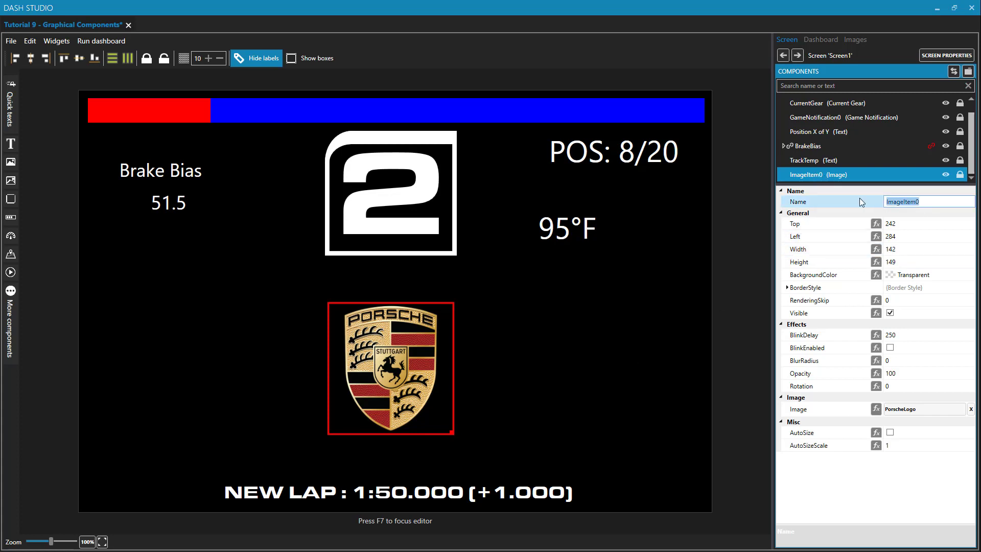
type("PorscheLogo")
key("Return")
left_click_drag(412, 364, 410, 339)
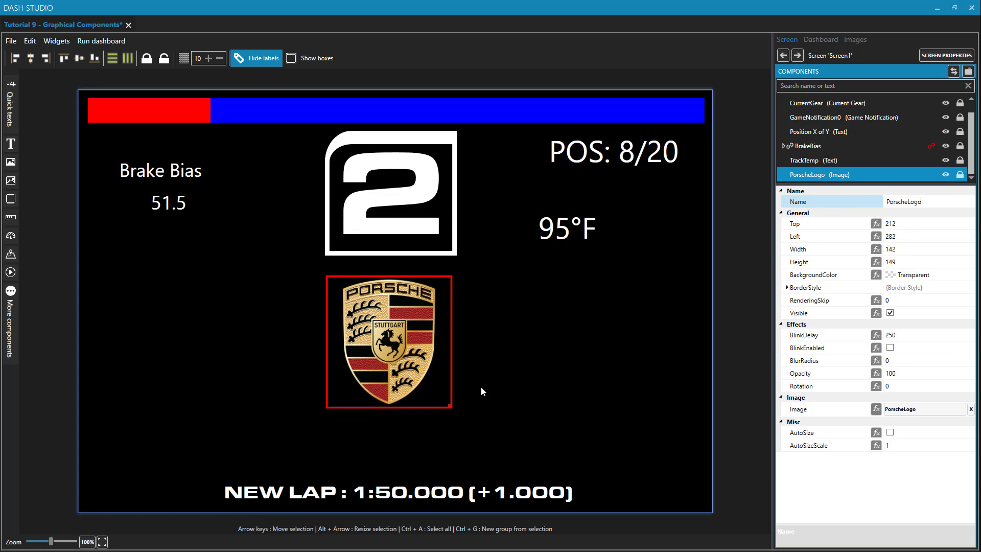
Add a toggle image at the dashboard's left with OffImage FuelWhite and OnImage FuelRed.
left_click(10, 181)
left_click_drag(102, 142, 133, 359)
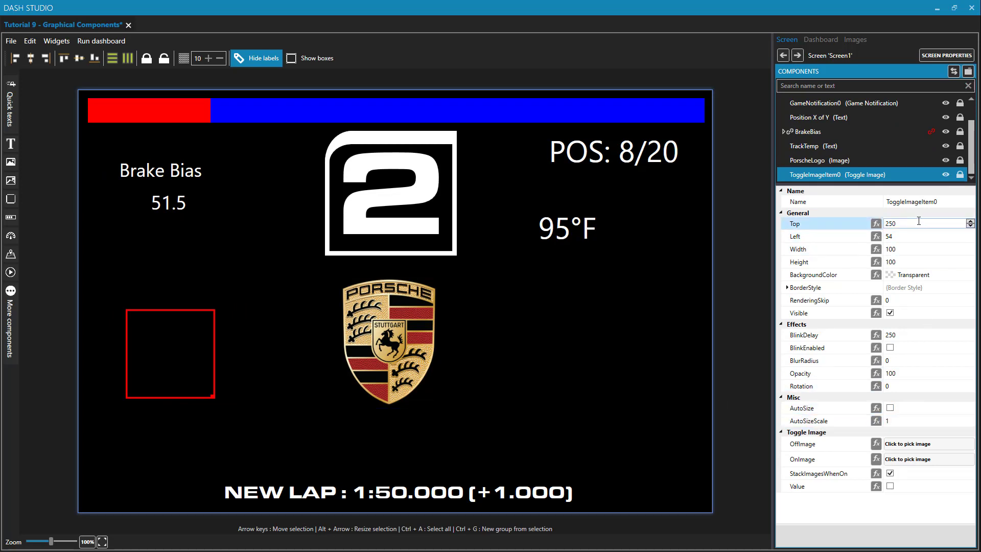
left_click(907, 448)
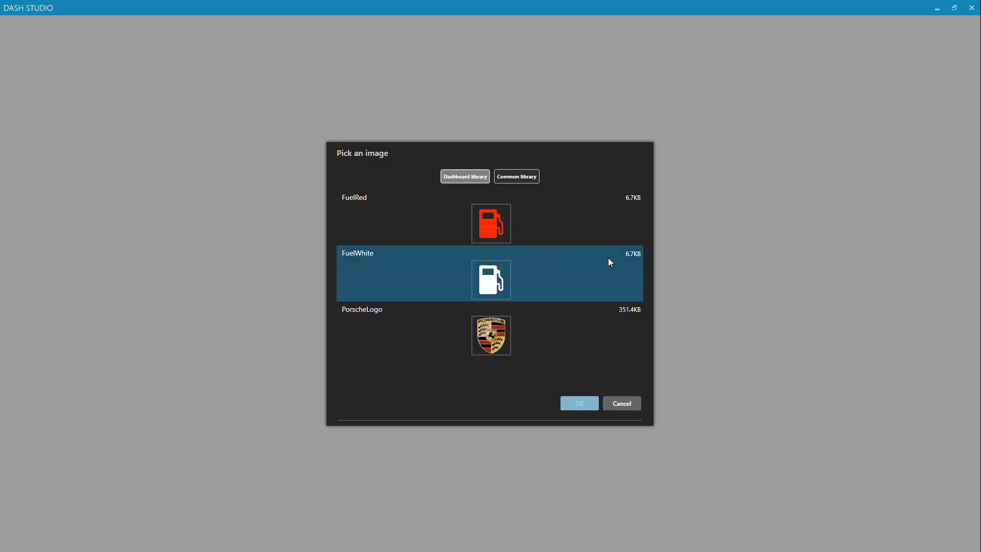
left_click(478, 282)
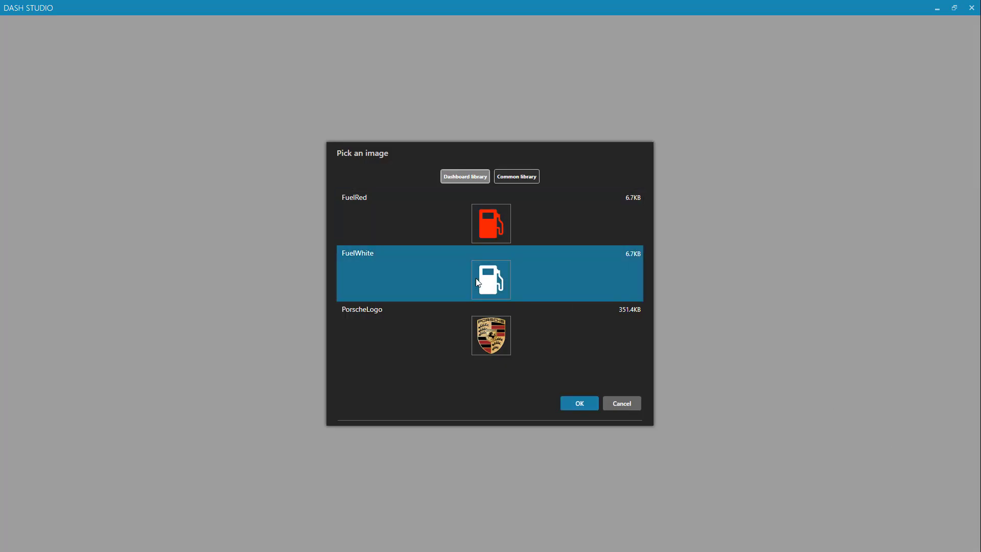
left_click(588, 407)
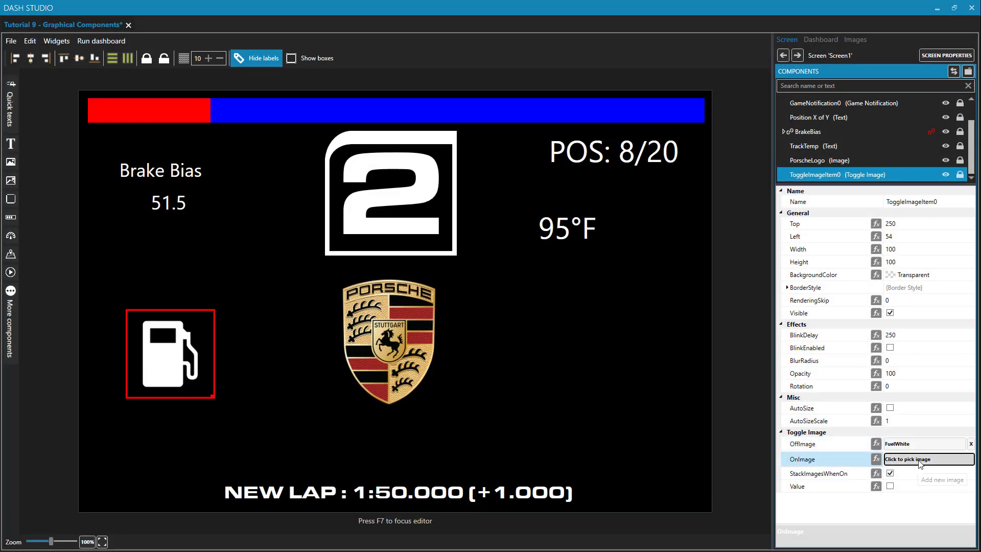
left_click(920, 460)
left_click(483, 226)
left_click(578, 404)
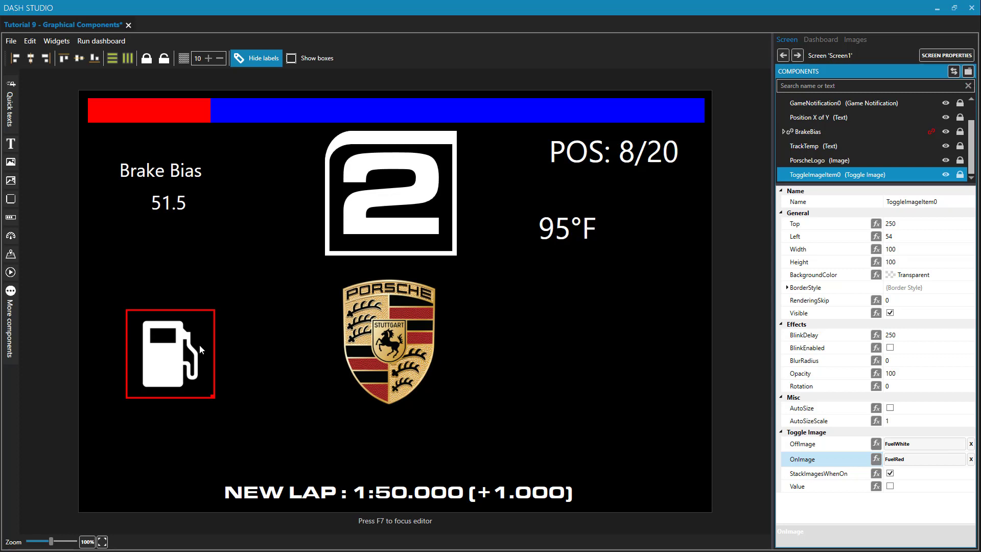
left_click(890, 486)
left_click(890, 486)
left_click(890, 487)
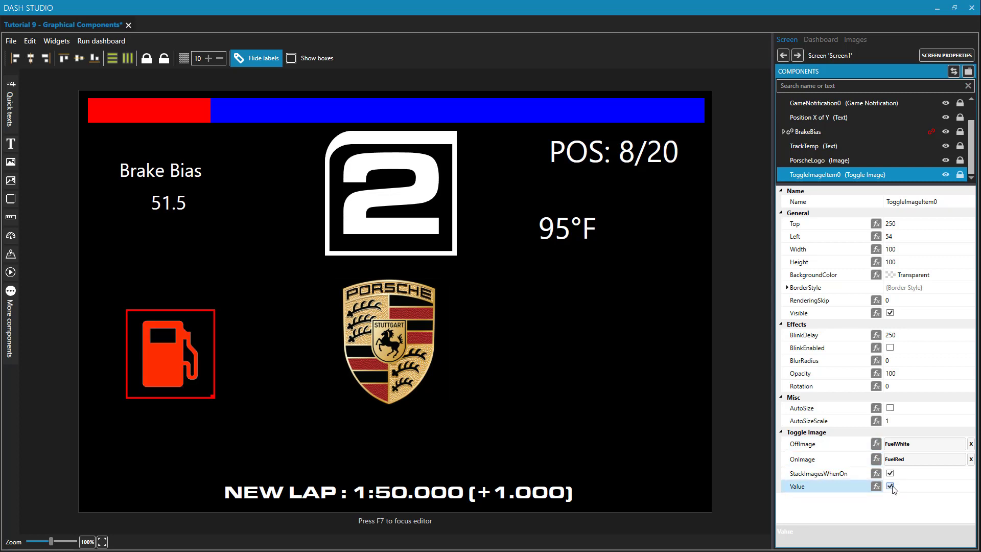
left_click(890, 486)
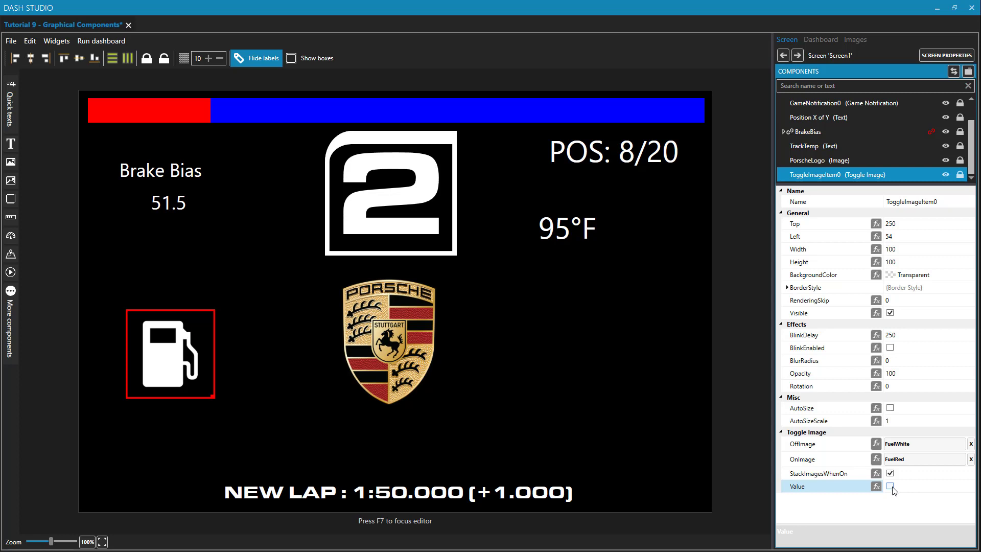
left_click(892, 489)
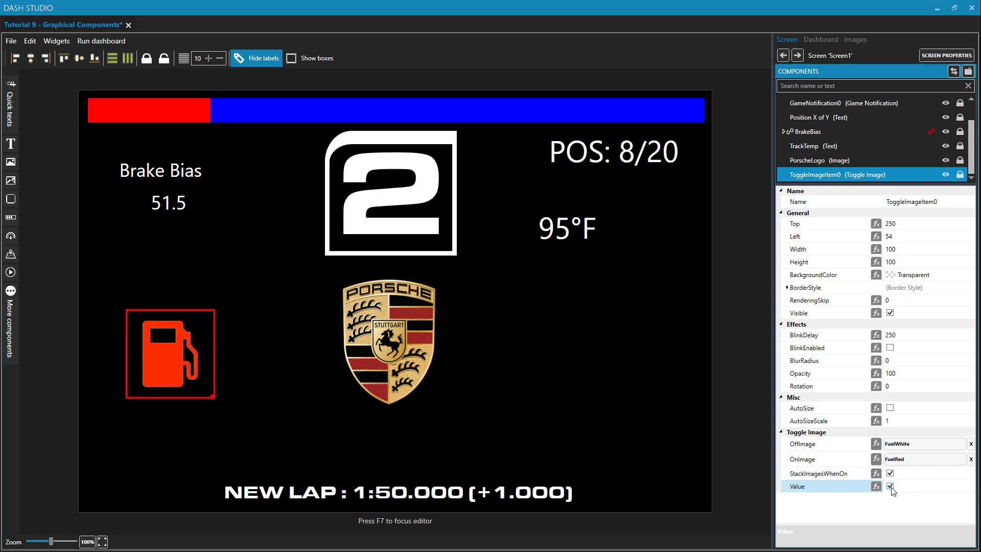
left_click(891, 487)
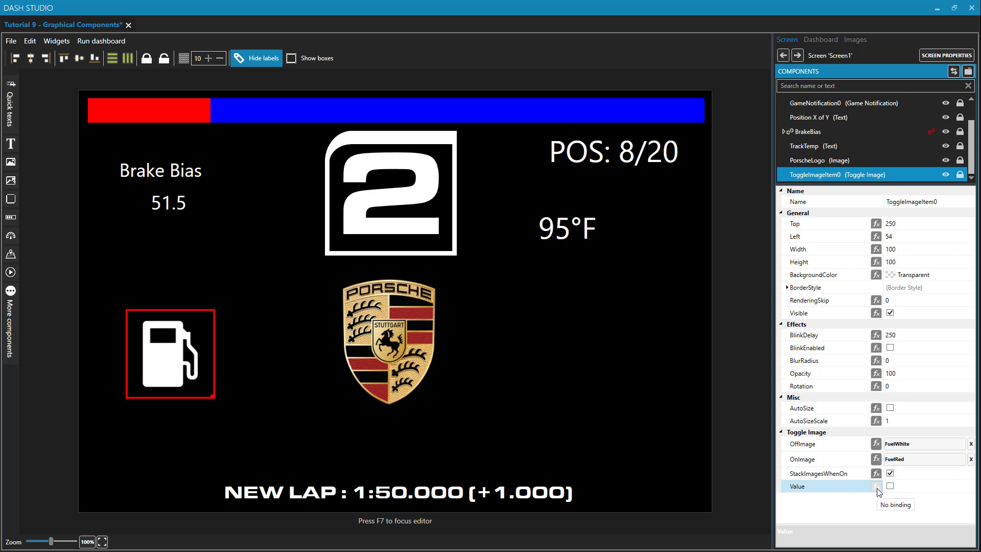
Bind the toggle's Value to a computed NCalc formula beginning with if().
left_click(877, 488)
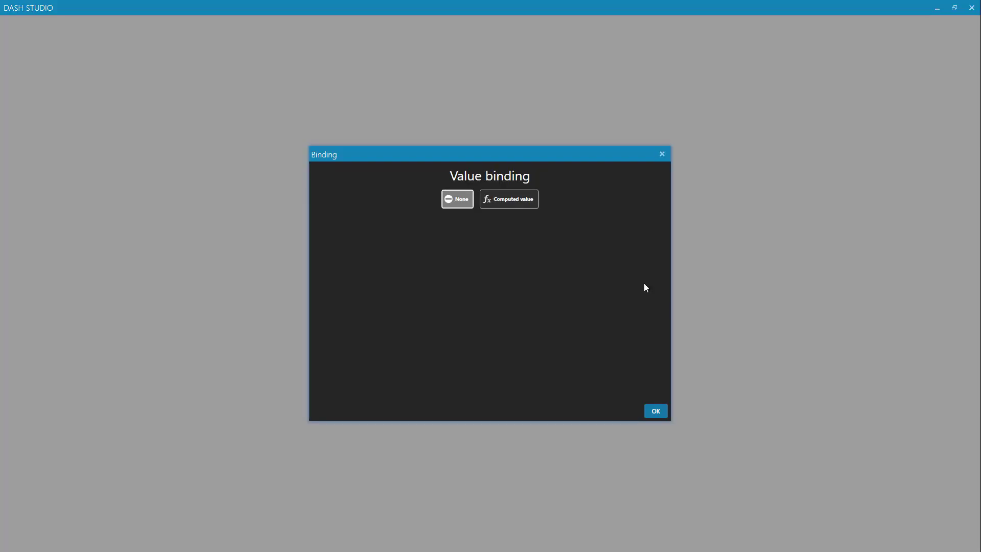
left_click(506, 201)
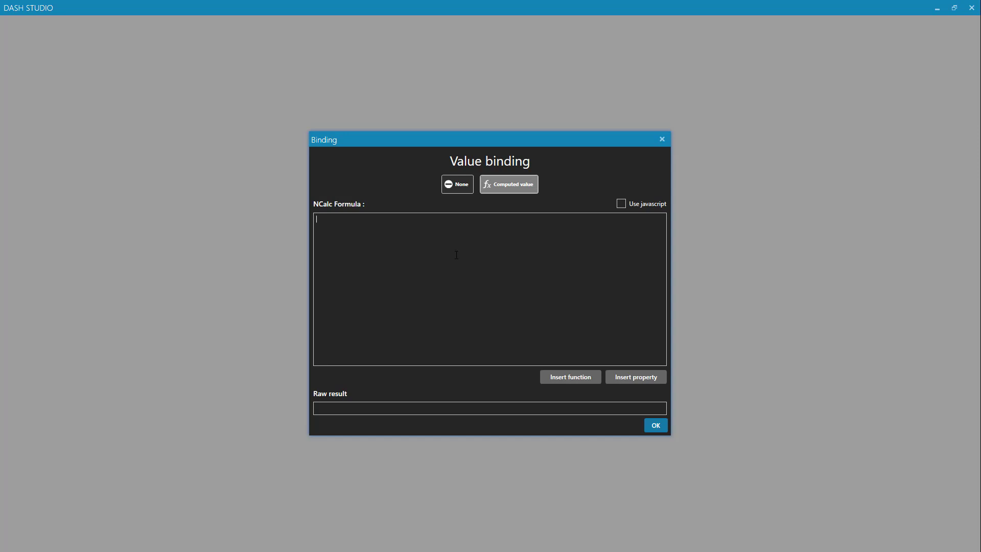
type("if()")
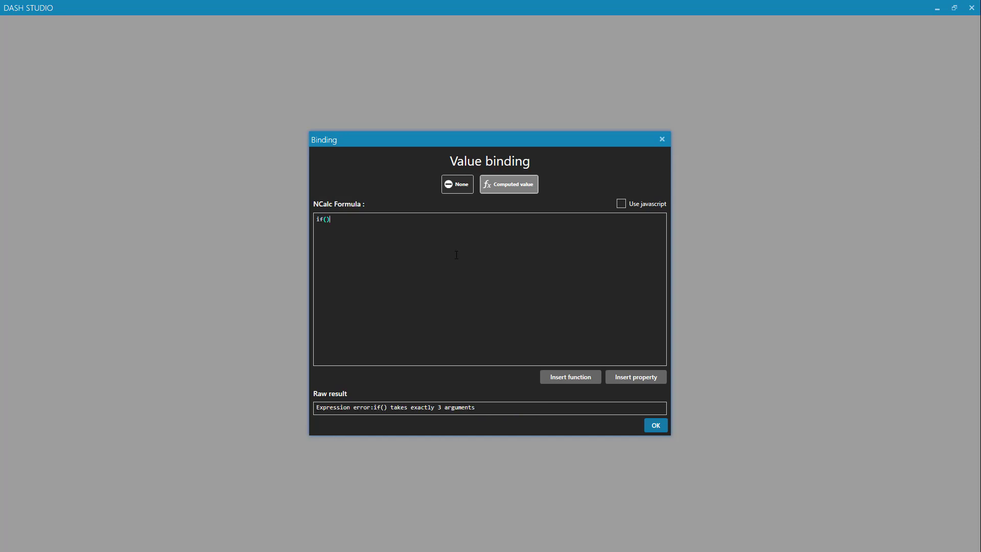
Filter the property list by 'fuel' and scroll to GameData.FuelPercent, reading 56.36.
left_click(639, 376)
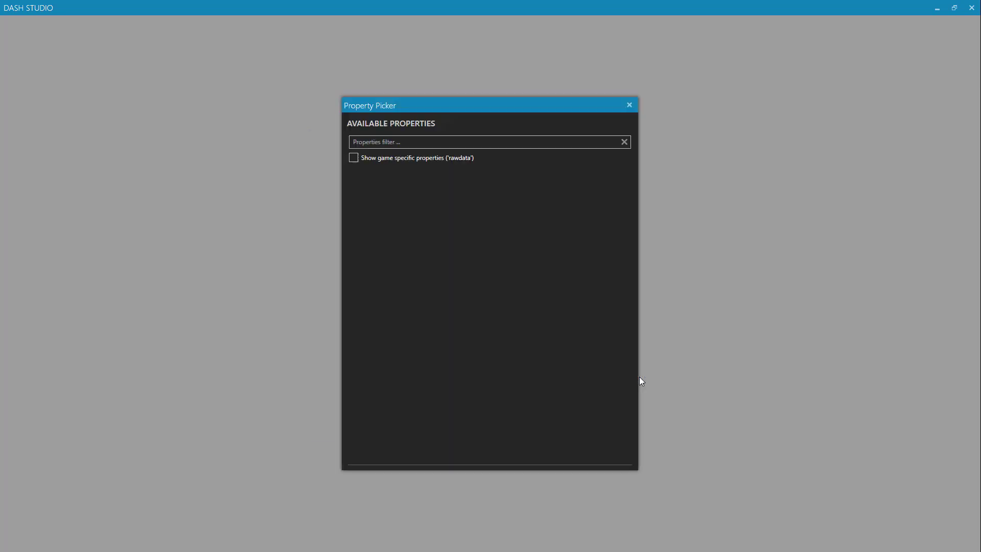
left_click(442, 141)
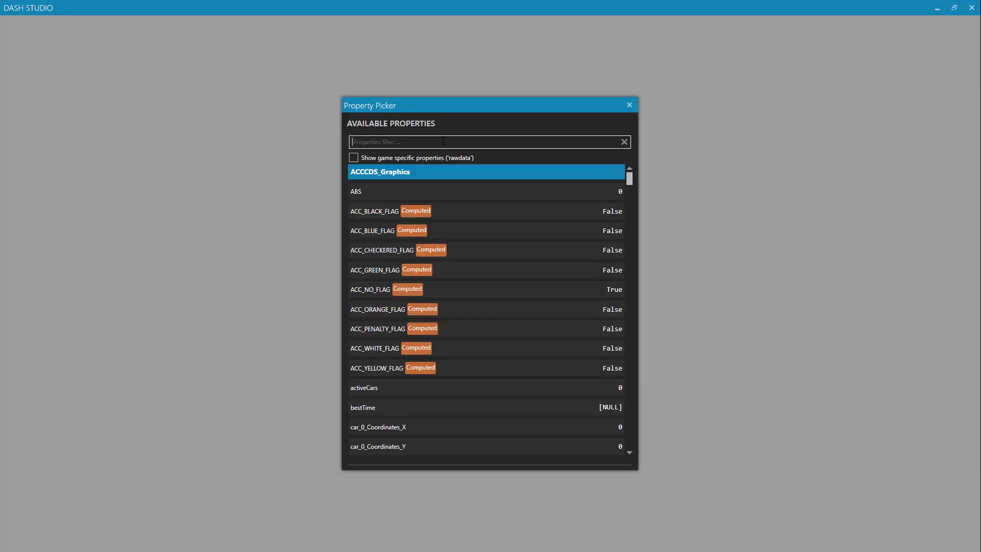
type("fuel")
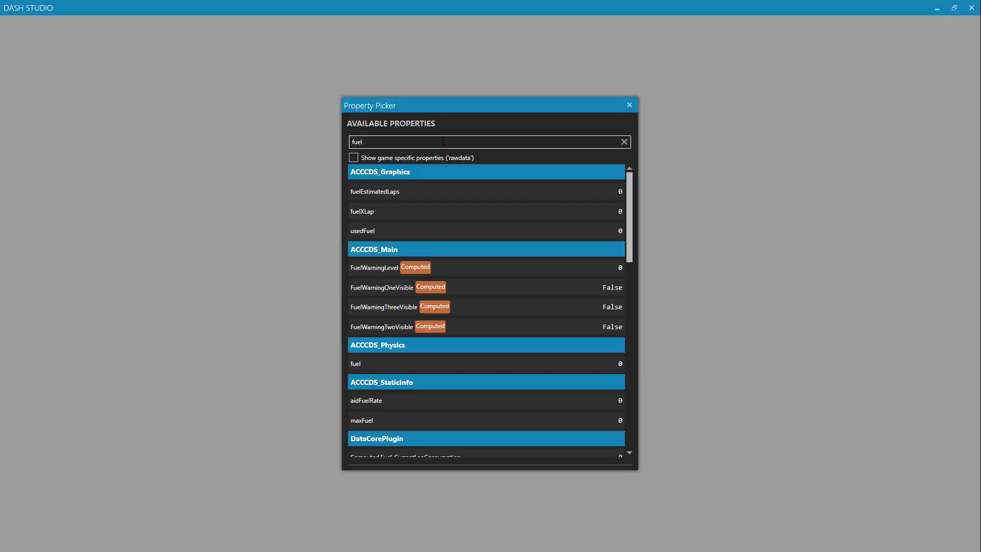
left_click_drag(627, 248, 629, 328)
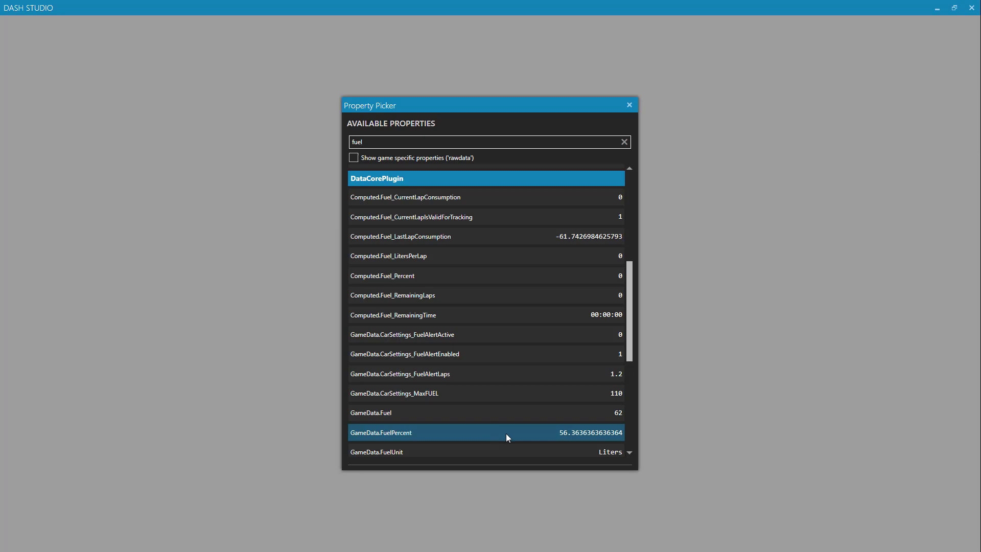
Insert GameData.FuelPercent and complete the formula as if([FuelPercent] < 10,true,false).
double_click(547, 433)
left_click(371, 219)
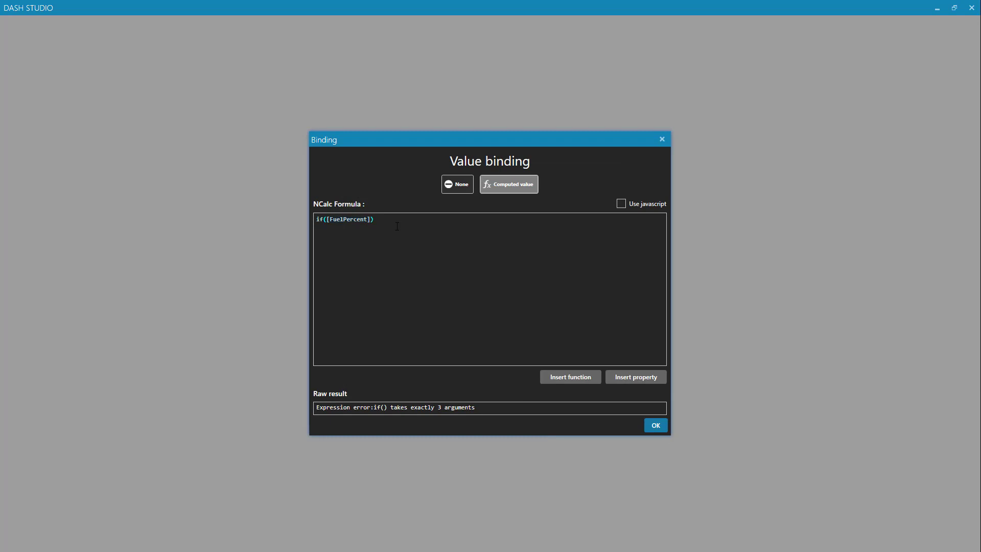
type("< 10,true,false")
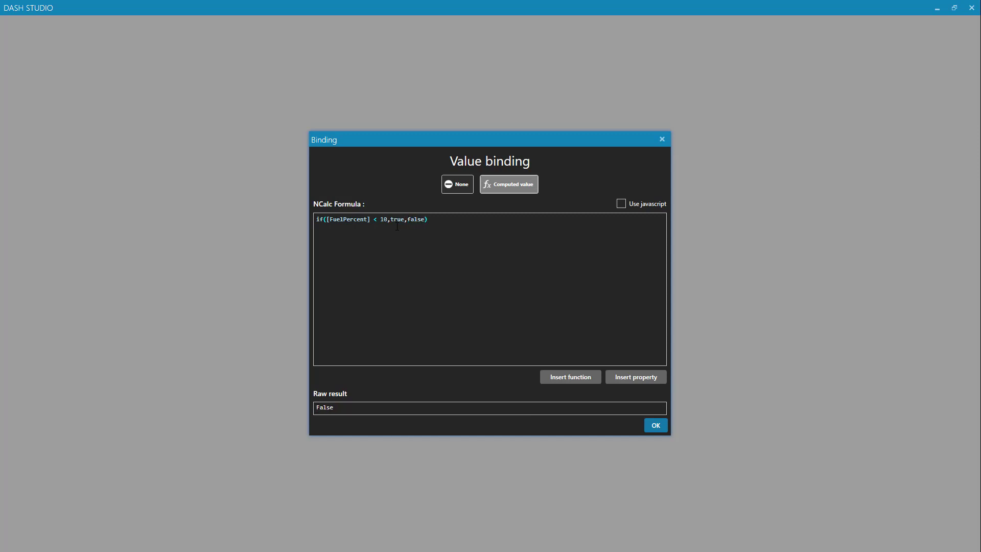
double_click(396, 221)
left_click(396, 221)
double_click(415, 219)
double_click(398, 220)
left_click(447, 225)
Accept the fuel formula binding and run the dashboard in a windowed preview.
left_click(656, 426)
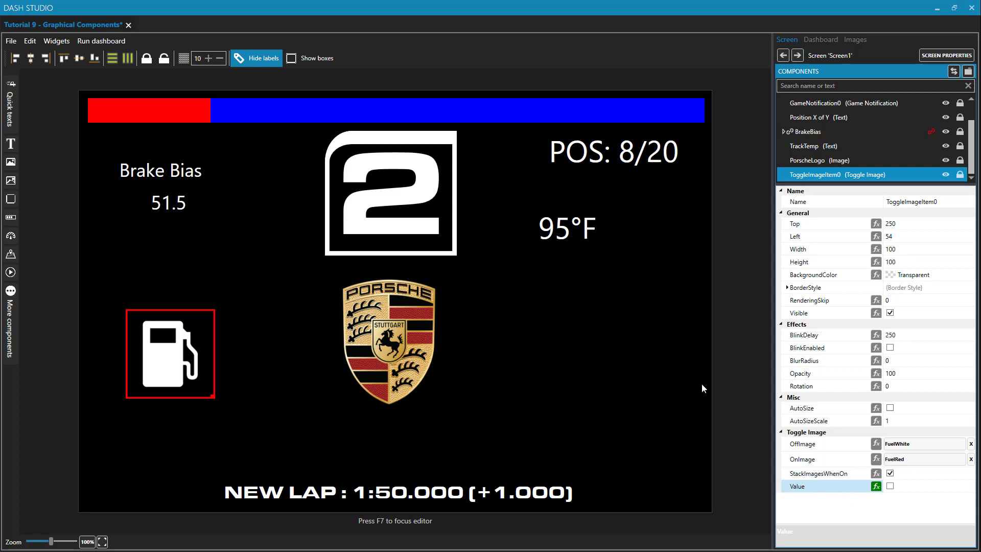
left_click(116, 41)
left_click(118, 56)
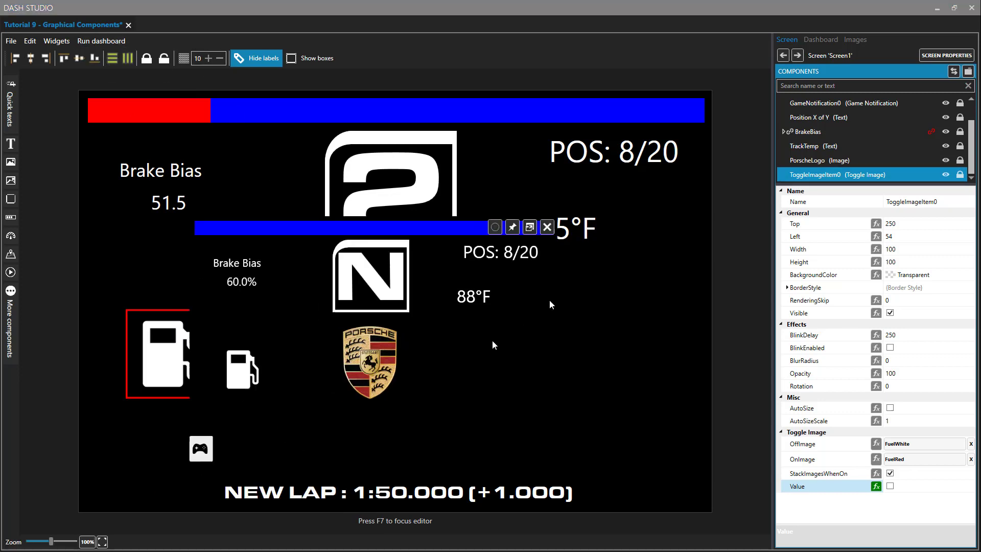